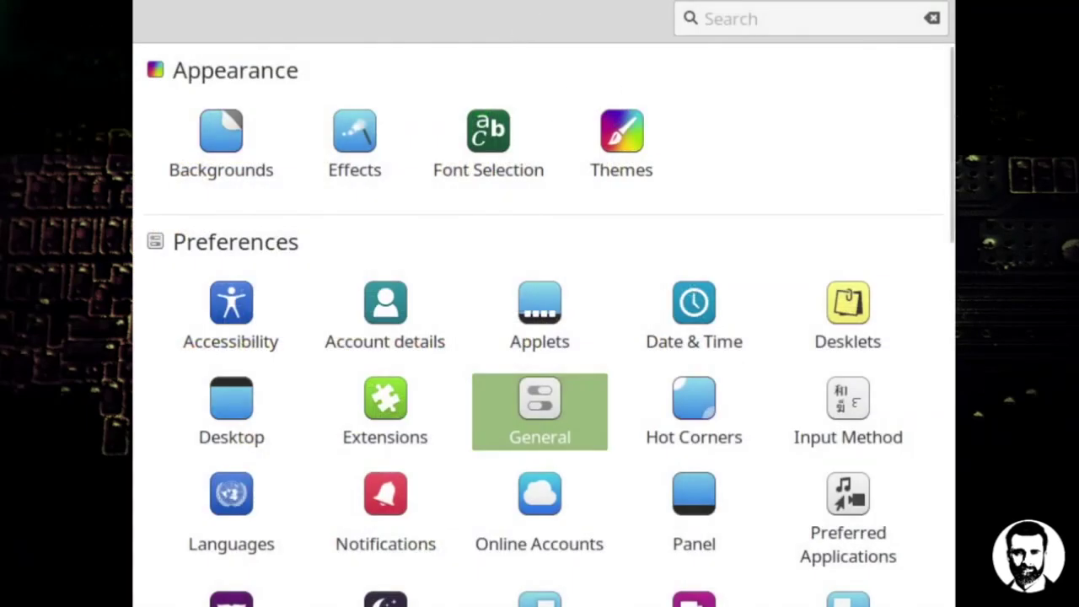
{"action": "left_click", "coordinate": [523, 19]}
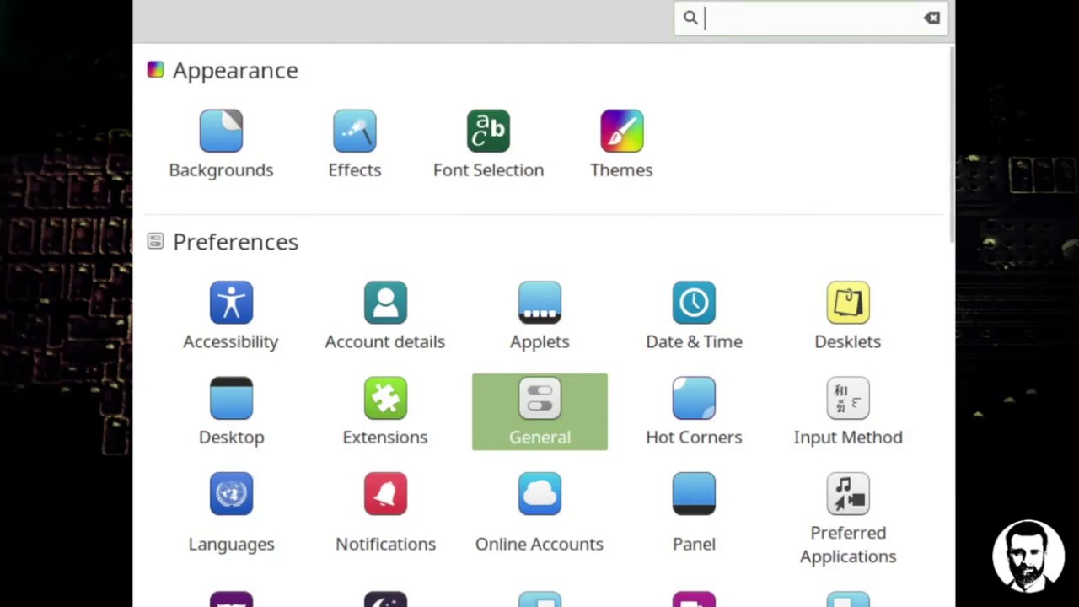
{"action": "key", "text": "Escape"}
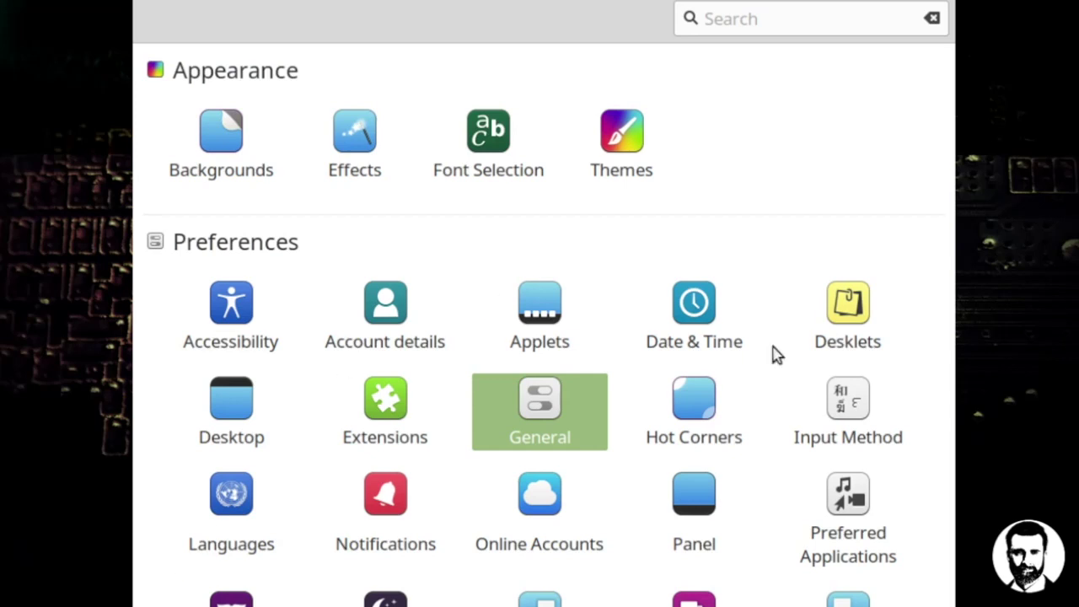
{"action": "key", "text": "ctrl+f"}
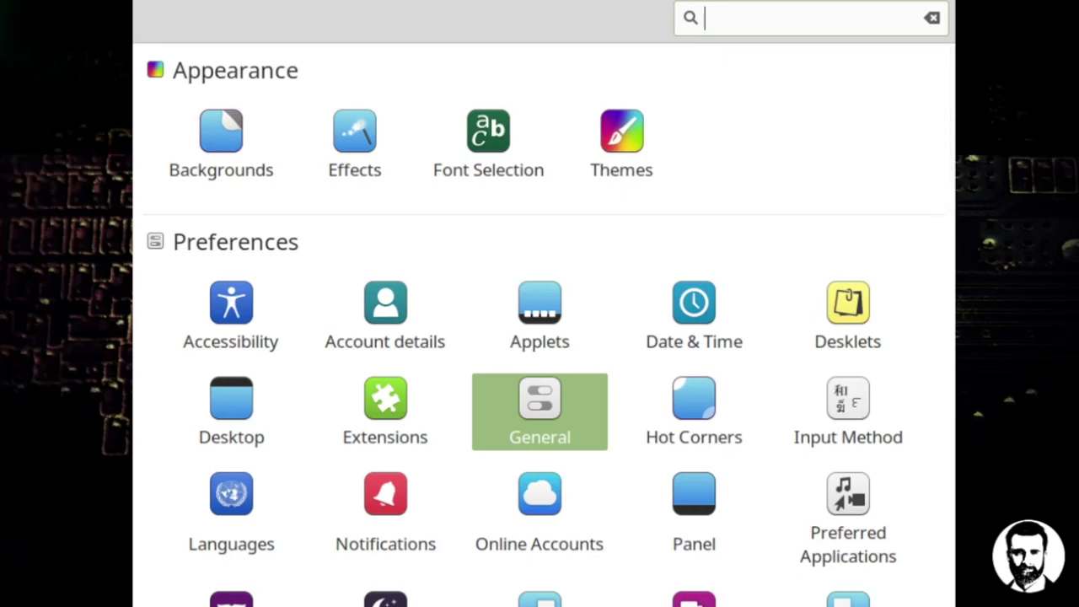
{"action": "left_click", "coordinate": [770, 118]}
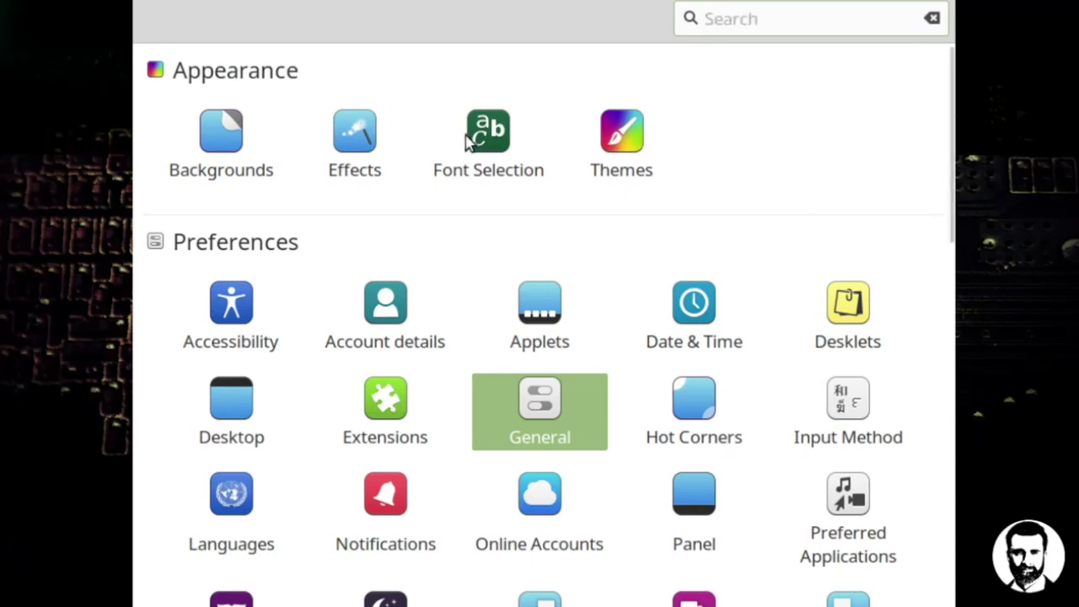
View the available desktop background images and the window effects settings, returning to the settings overview
{"action": "left_click", "coordinate": [233, 144]}
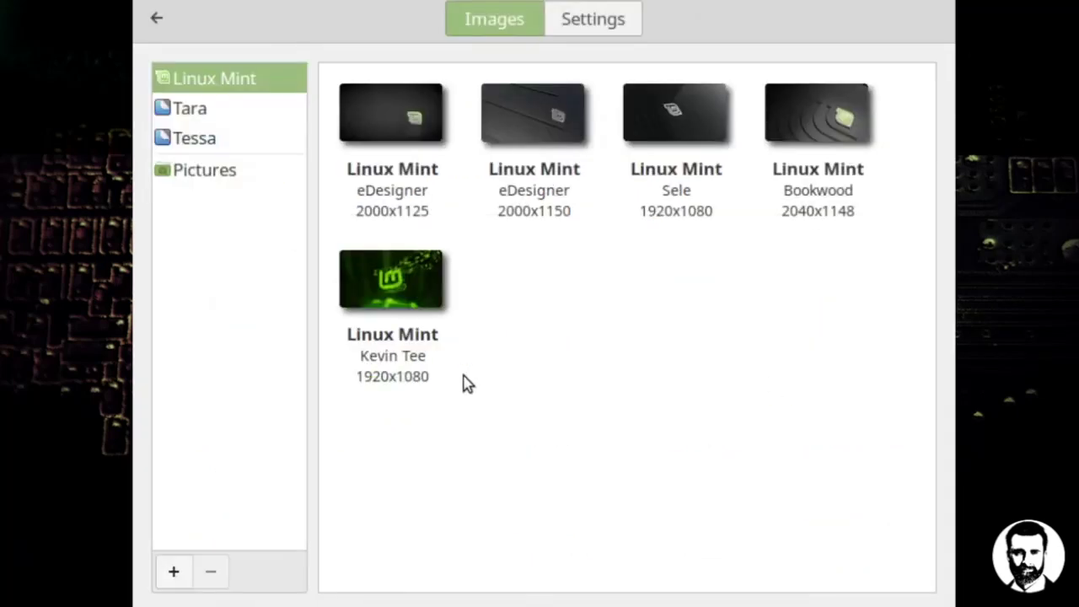
{"action": "left_click", "coordinate": [160, 21]}
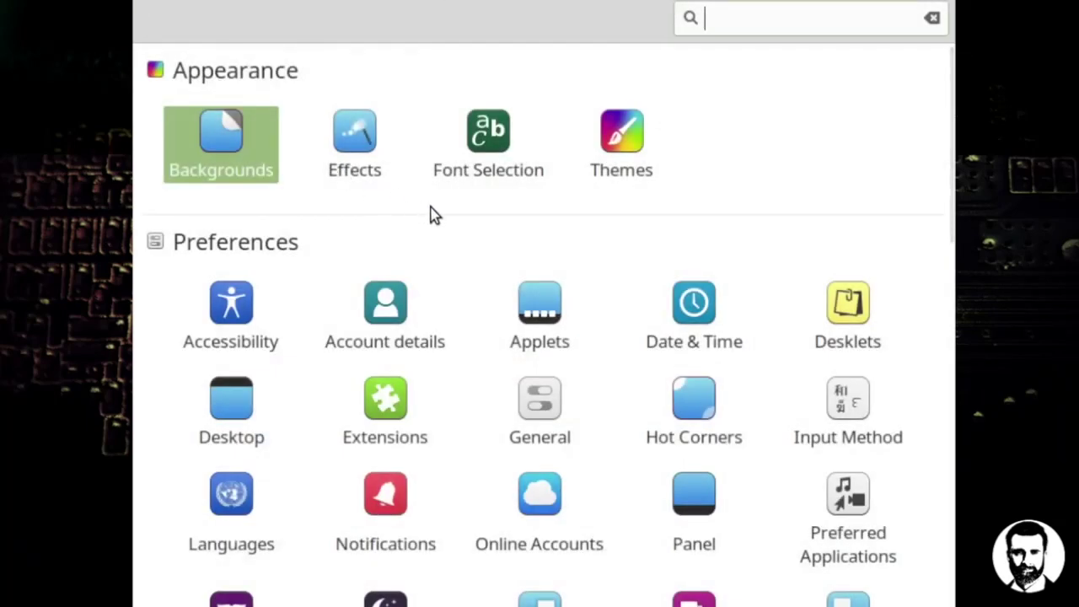
{"action": "left_click", "coordinate": [372, 148]}
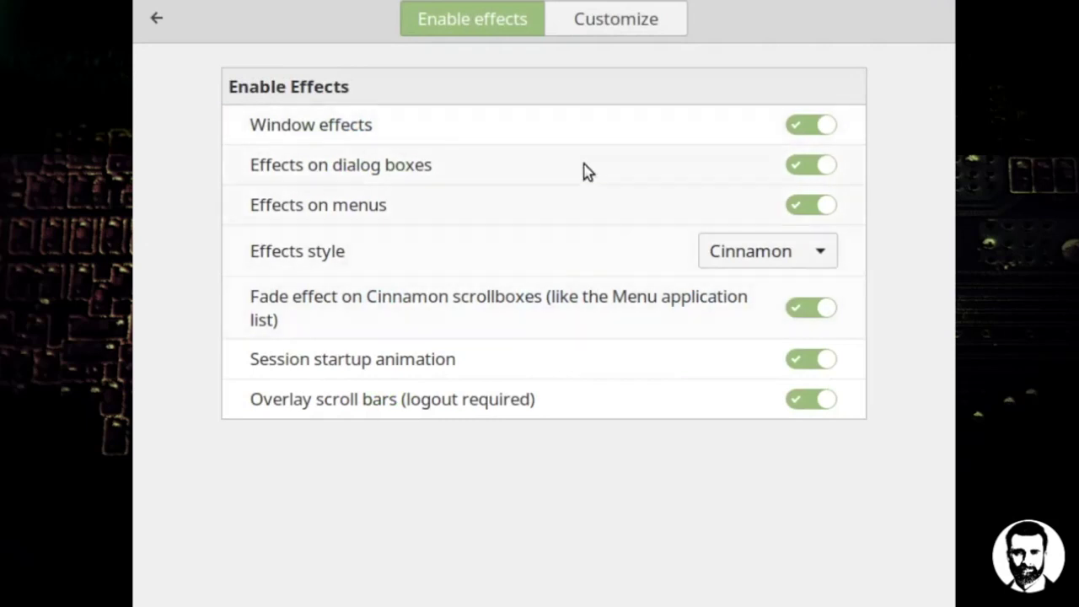
{"action": "left_click", "coordinate": [155, 18]}
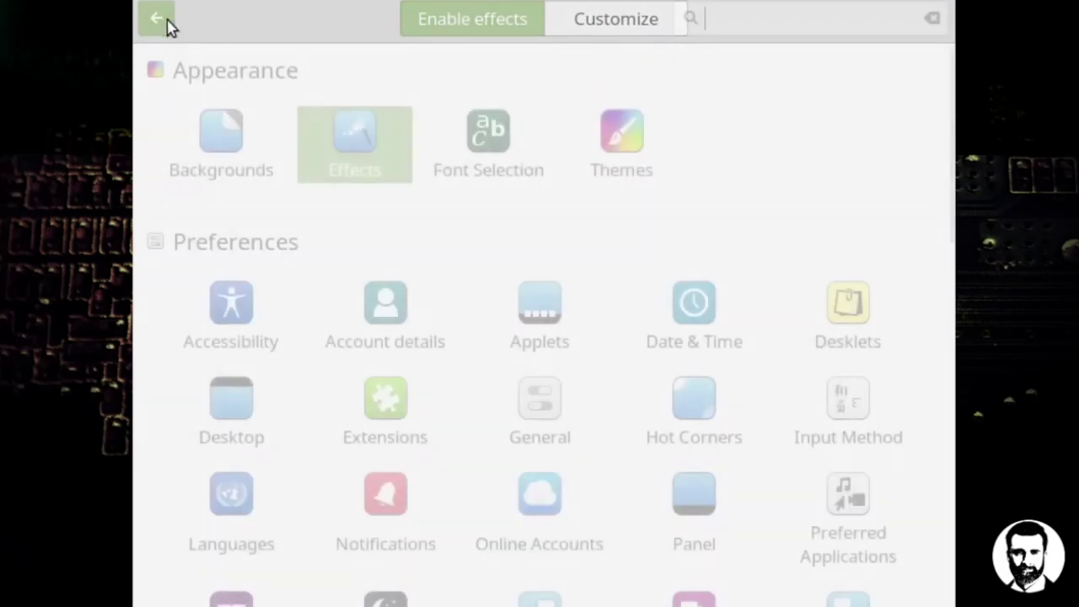
Review the font selection and text scaling settings, and the themes page with its window border choices
{"action": "left_click", "coordinate": [503, 149]}
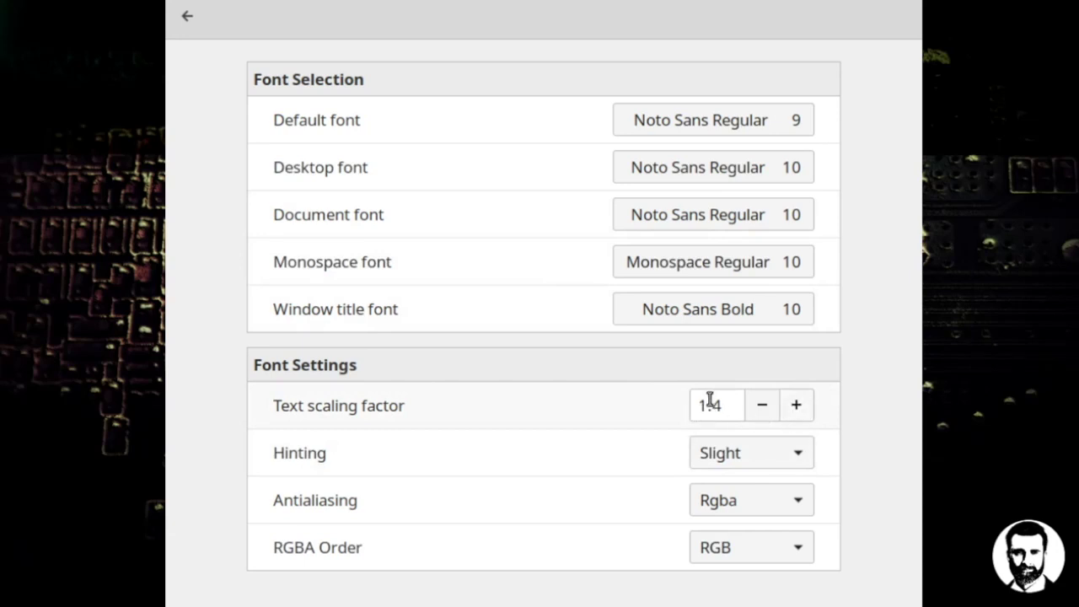
{"action": "left_click", "coordinate": [191, 20]}
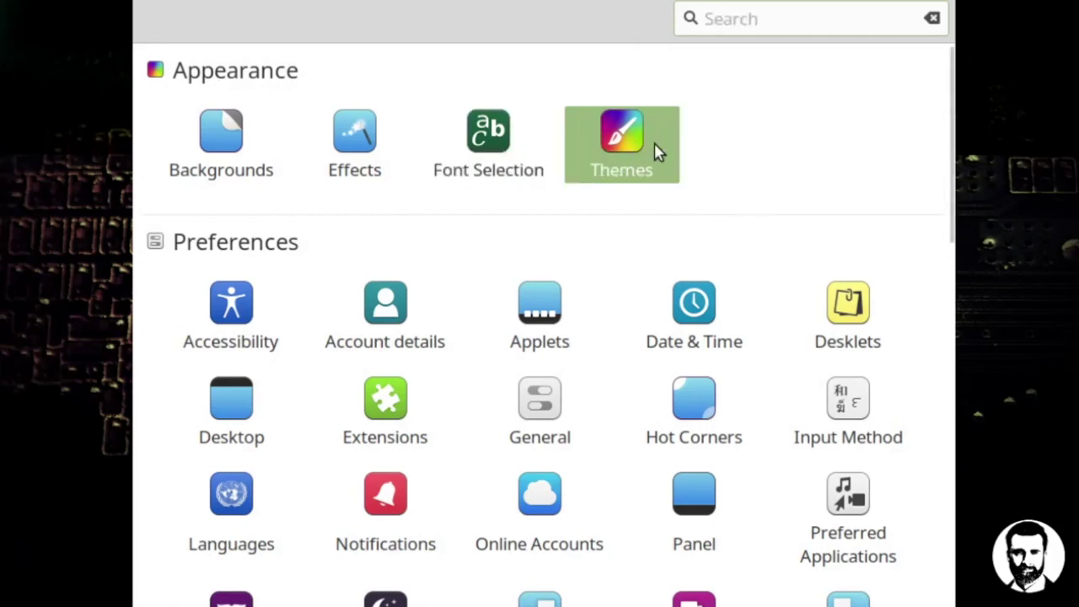
{"action": "key", "text": "Return"}
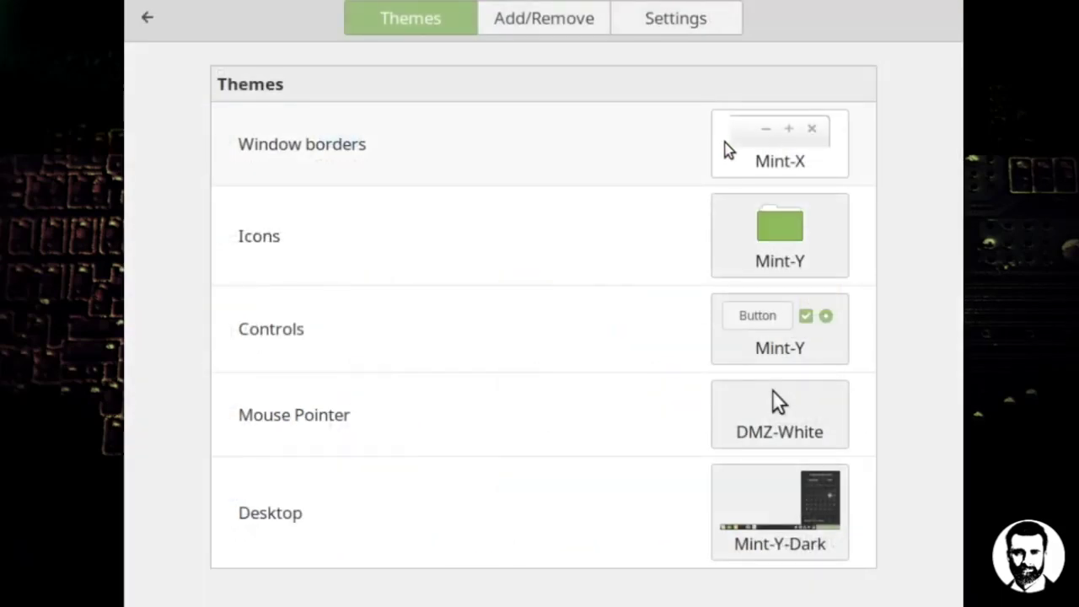
{"action": "left_click", "coordinate": [811, 169]}
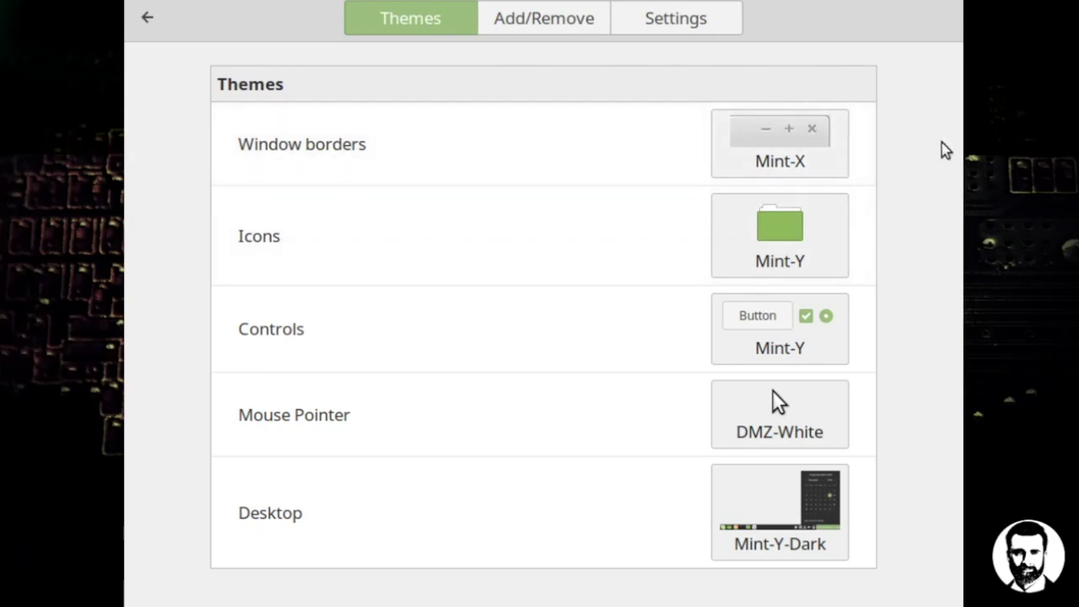
{"action": "left_click", "coordinate": [145, 20]}
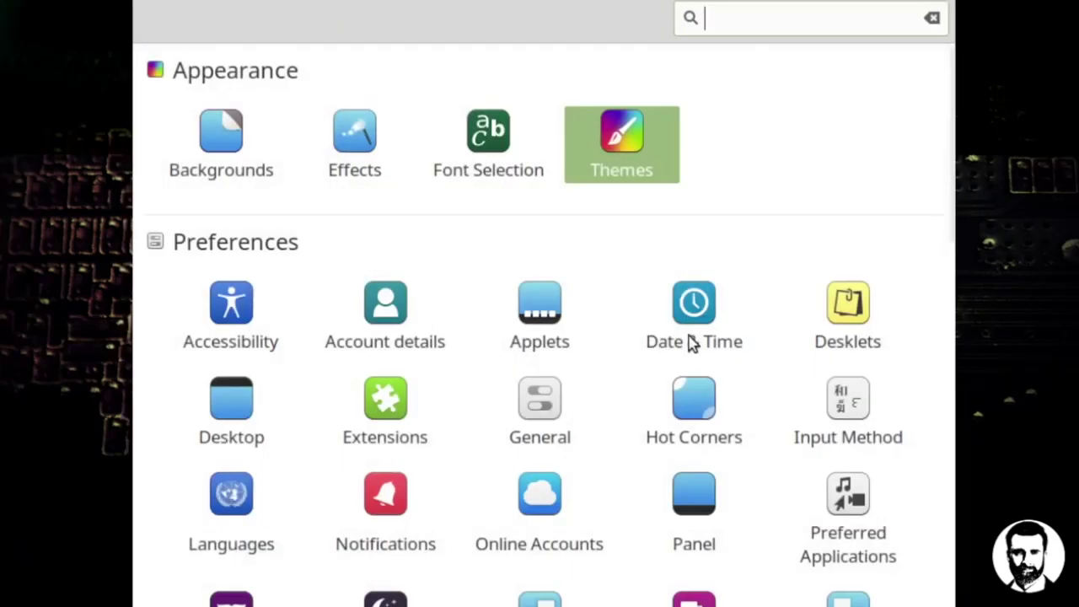
Look through the Accessibility settings for visual aids, keyboard, typing assistance and mouse
{"action": "left_click", "coordinate": [234, 318]}
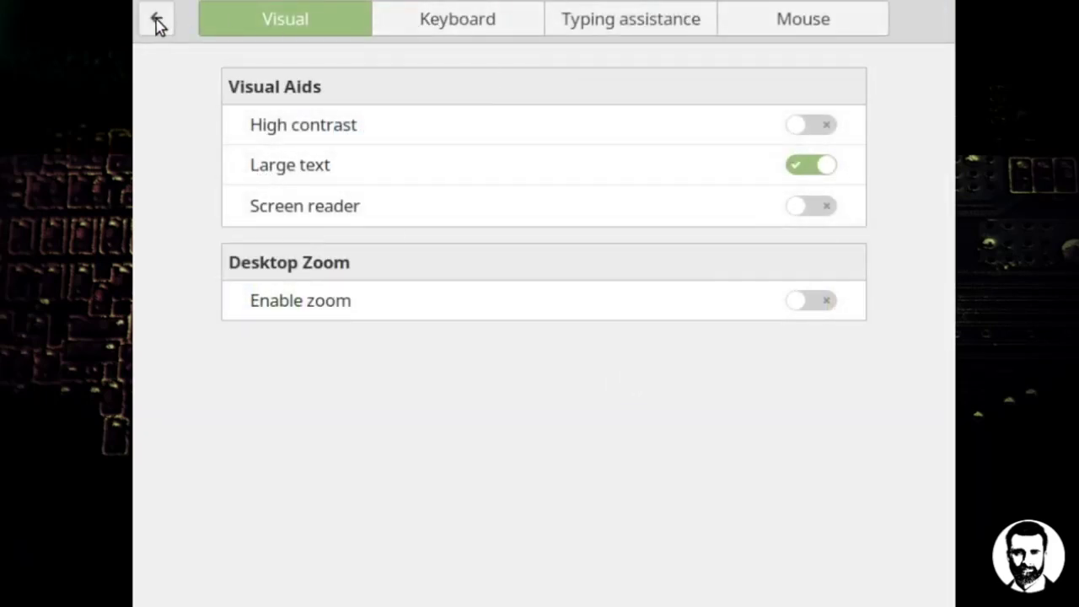
{"action": "left_click", "coordinate": [508, 29]}
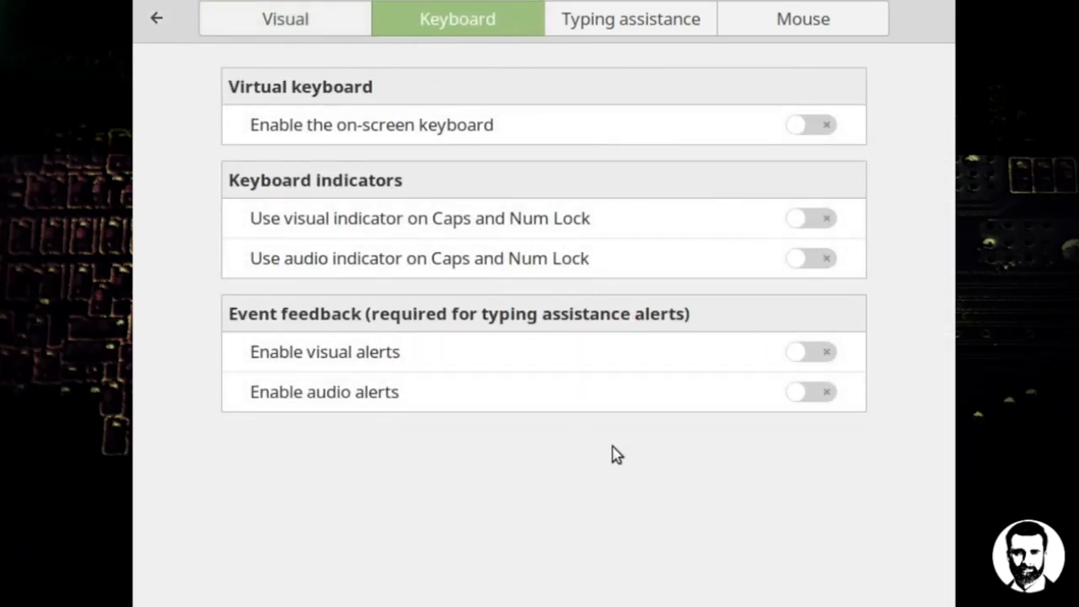
{"action": "left_click", "coordinate": [662, 34]}
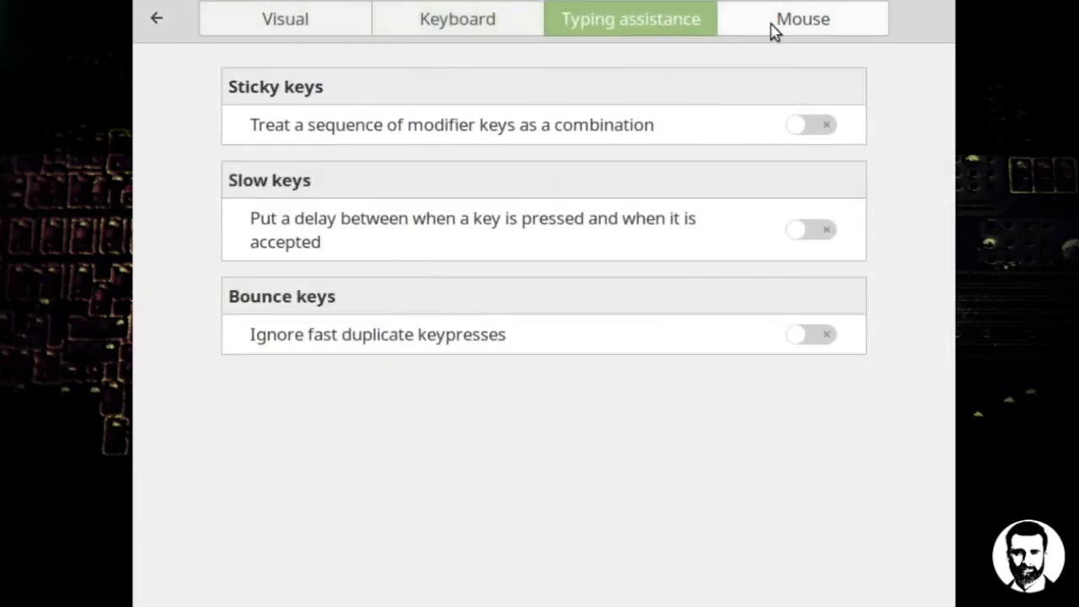
{"action": "left_click", "coordinate": [774, 31]}
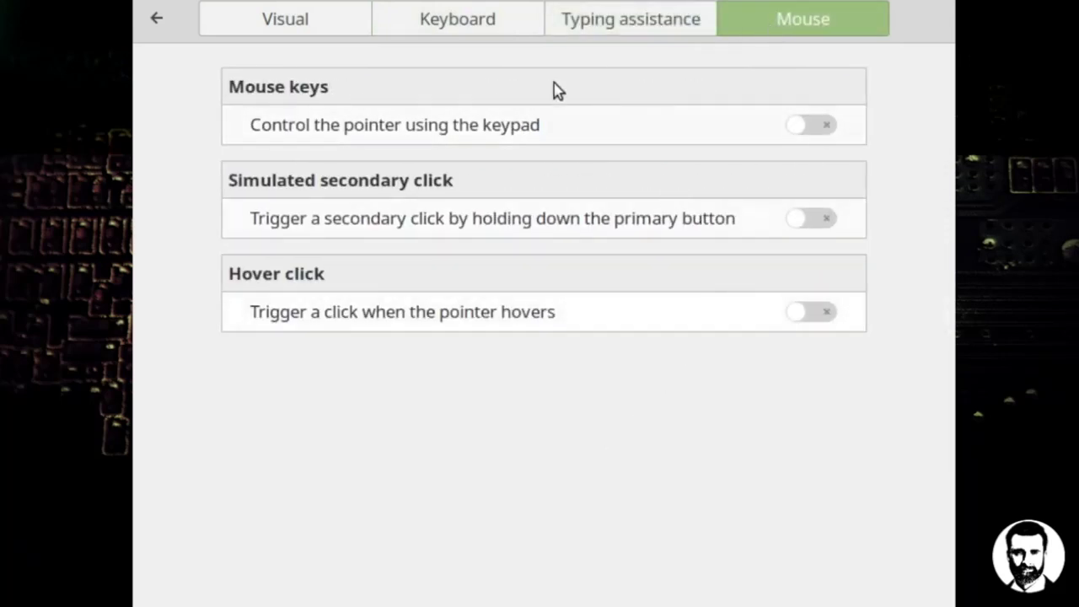
{"action": "left_click", "coordinate": [158, 18]}
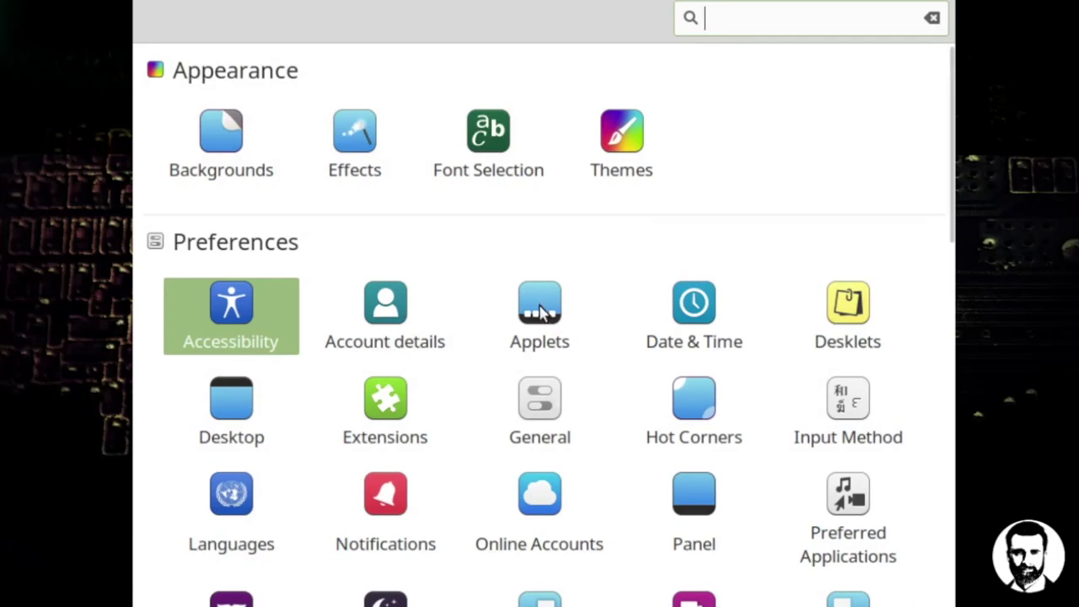
Turn on the date display in the Date & Time format settings and return to the settings overview
{"action": "left_click", "coordinate": [708, 309]}
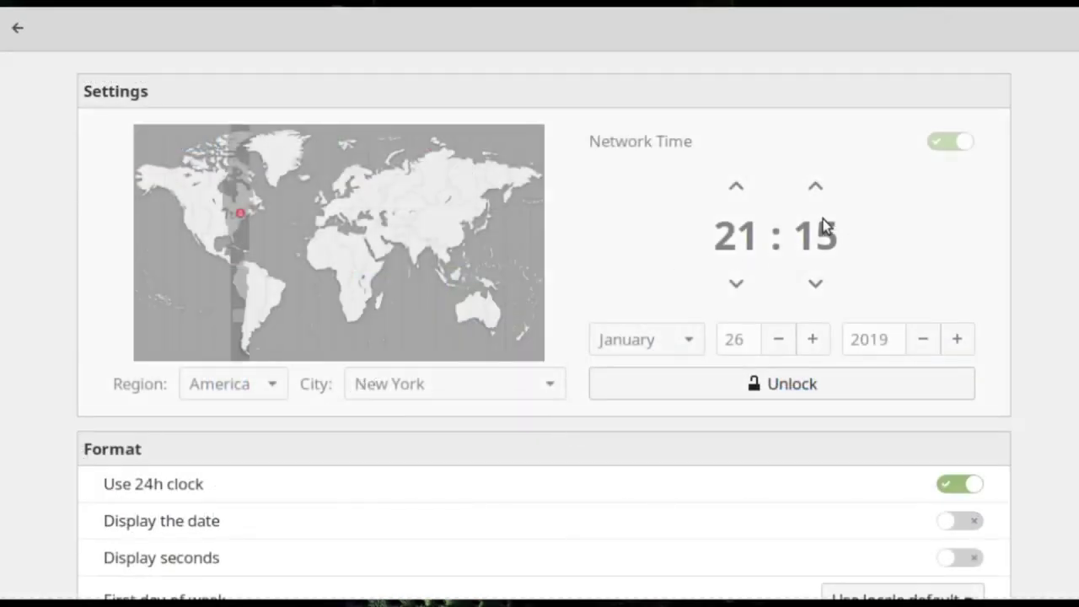
{"action": "scroll", "coordinate": [1027, 236], "scroll_direction": "down", "scroll_amount": 1}
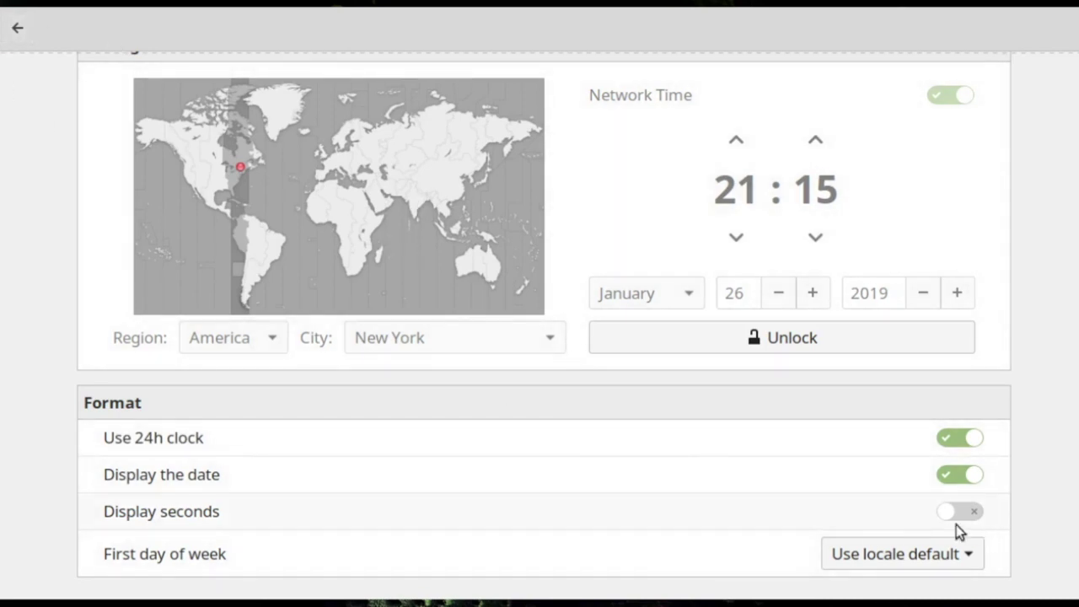
{"action": "left_click", "coordinate": [17, 27]}
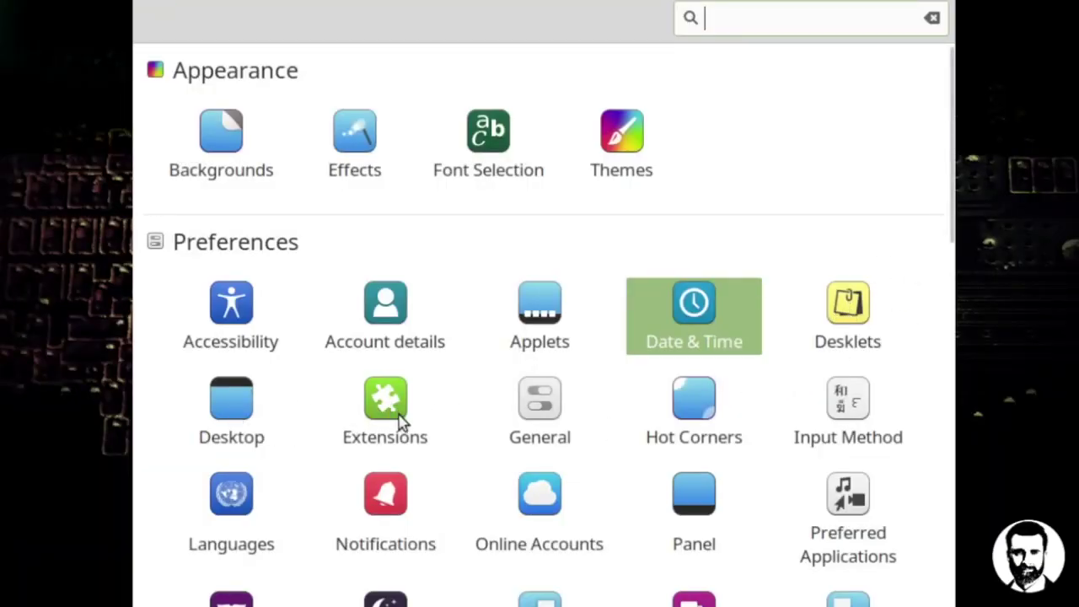
Examine the General settings, including the user interface scaling options, without changing them
{"action": "left_click", "coordinate": [540, 407]}
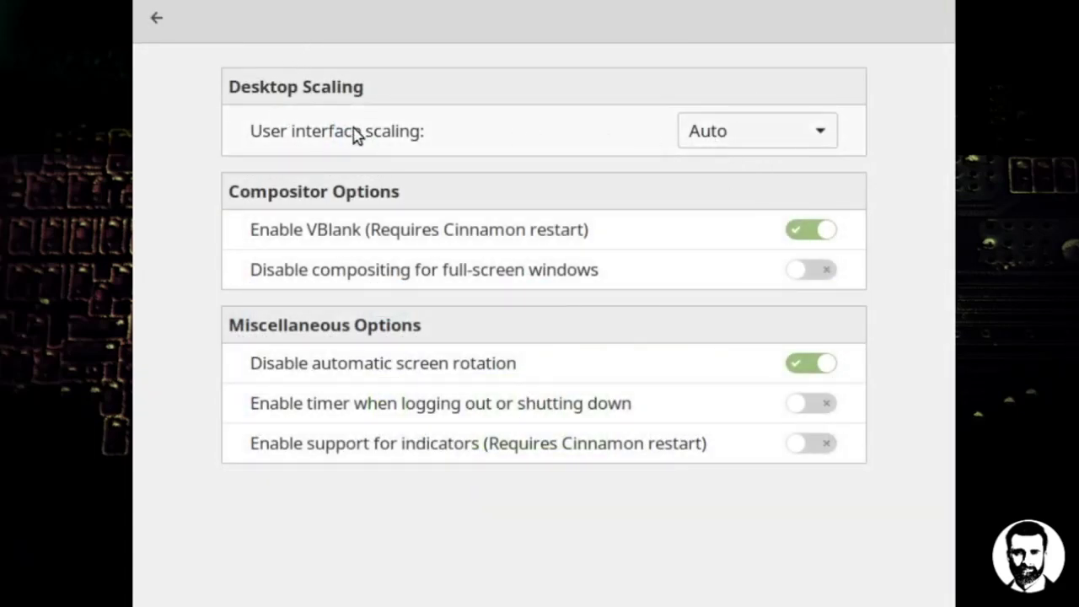
{"action": "left_click", "coordinate": [756, 143]}
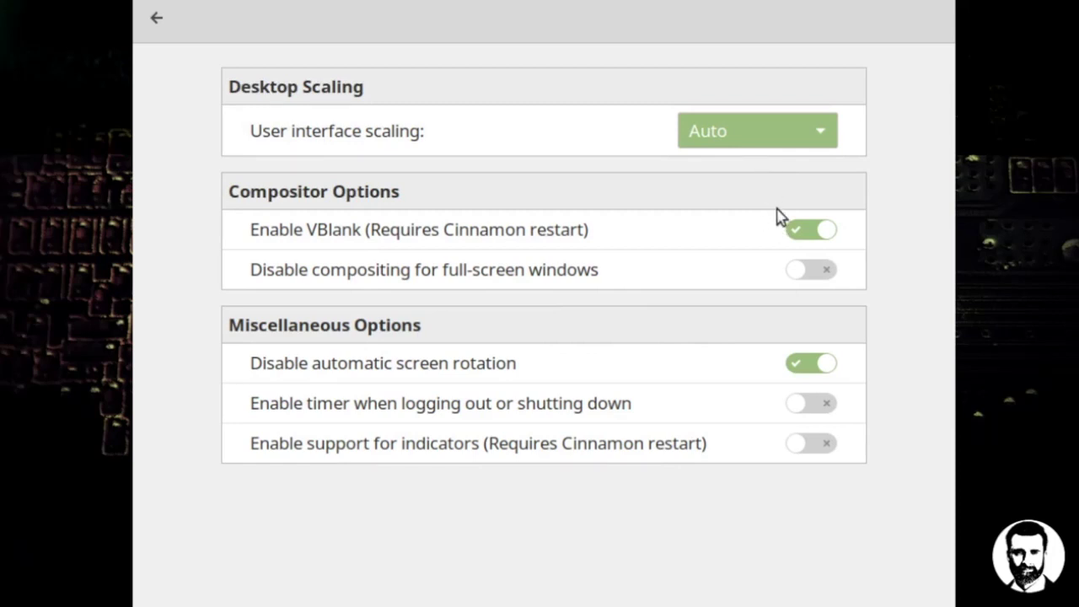
{"action": "left_click", "coordinate": [767, 76]}
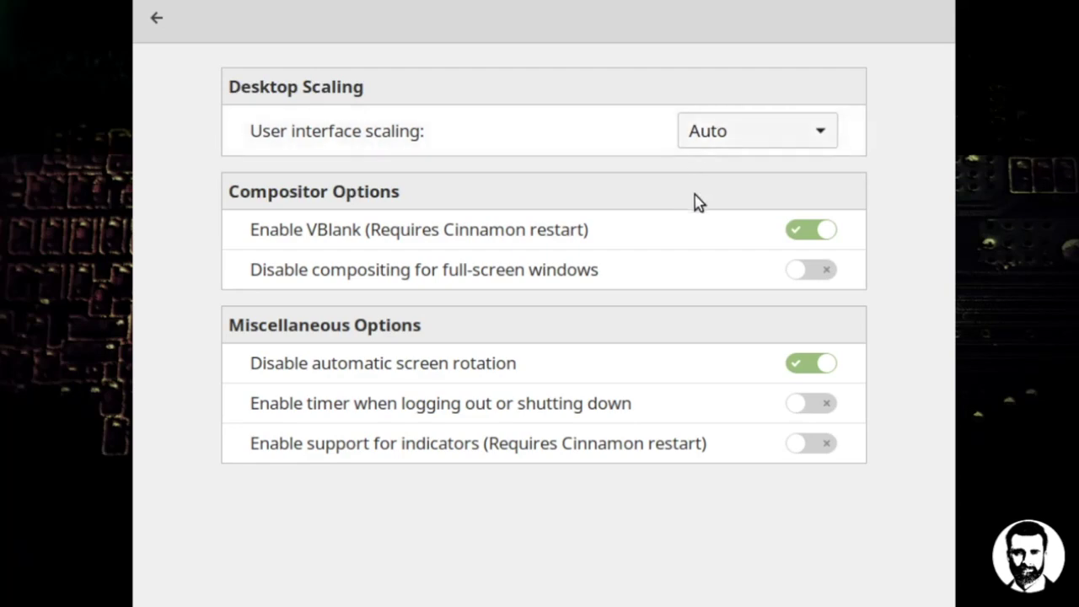
{"action": "left_click", "coordinate": [157, 19]}
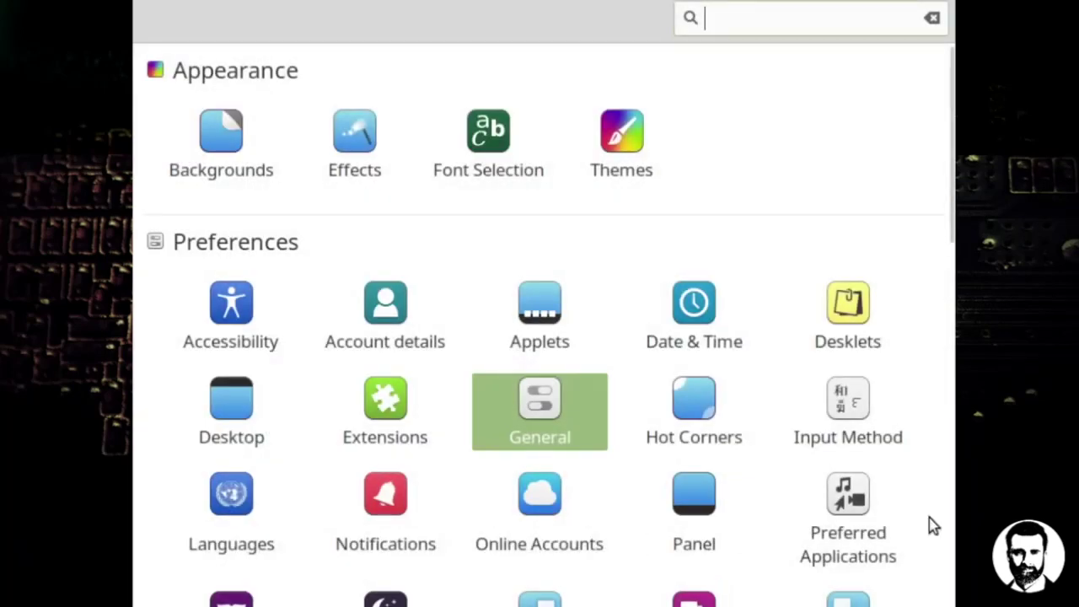
Enable the top-left hot corner with the Show all workspaces action
{"action": "left_click", "coordinate": [694, 403]}
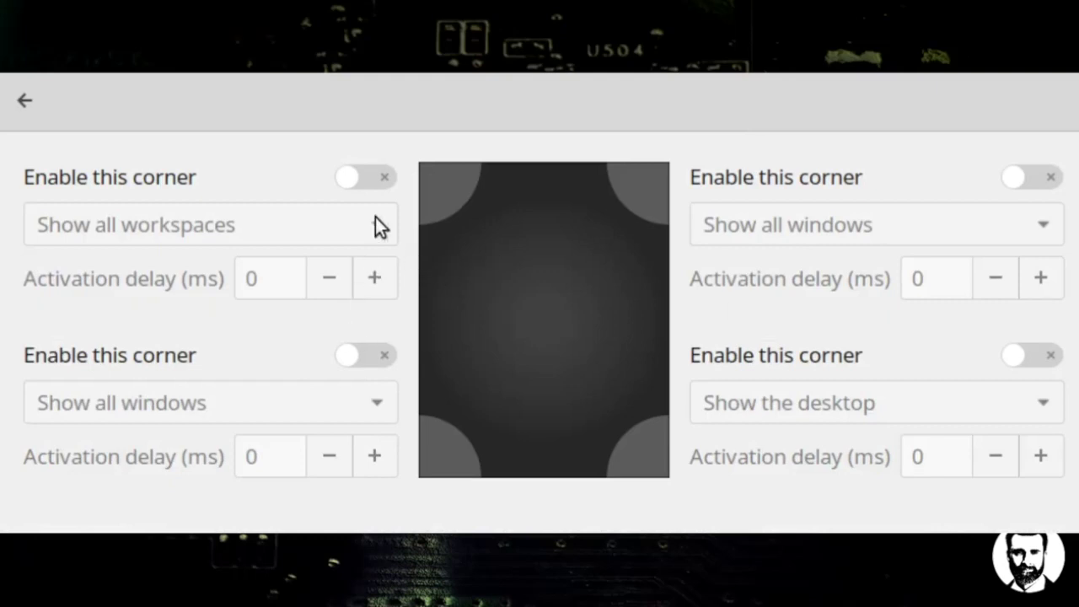
{"action": "left_click", "coordinate": [339, 175]}
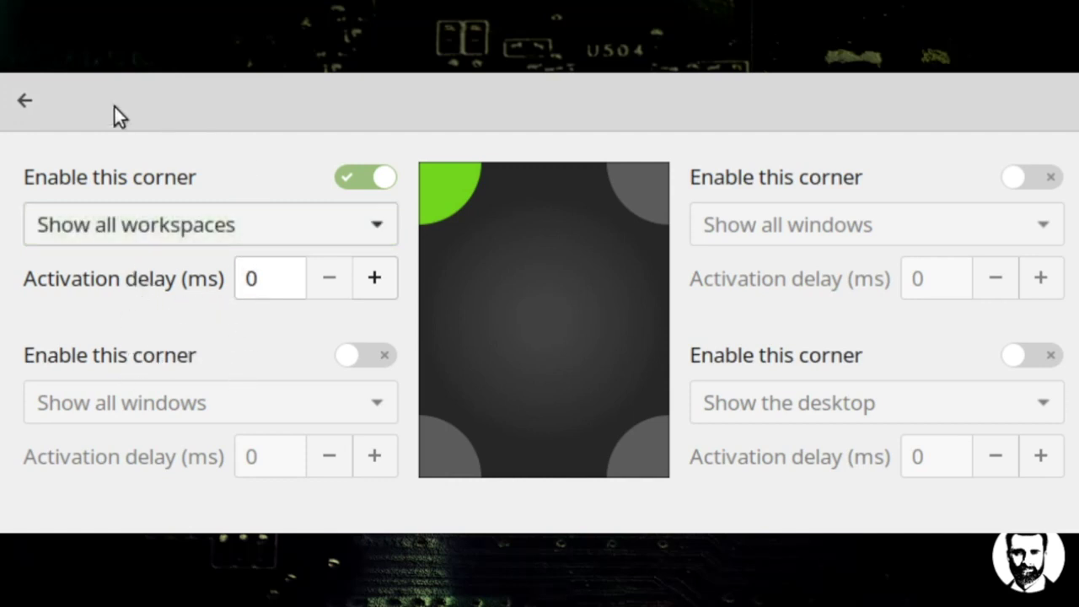
{"action": "left_click", "coordinate": [24, 99]}
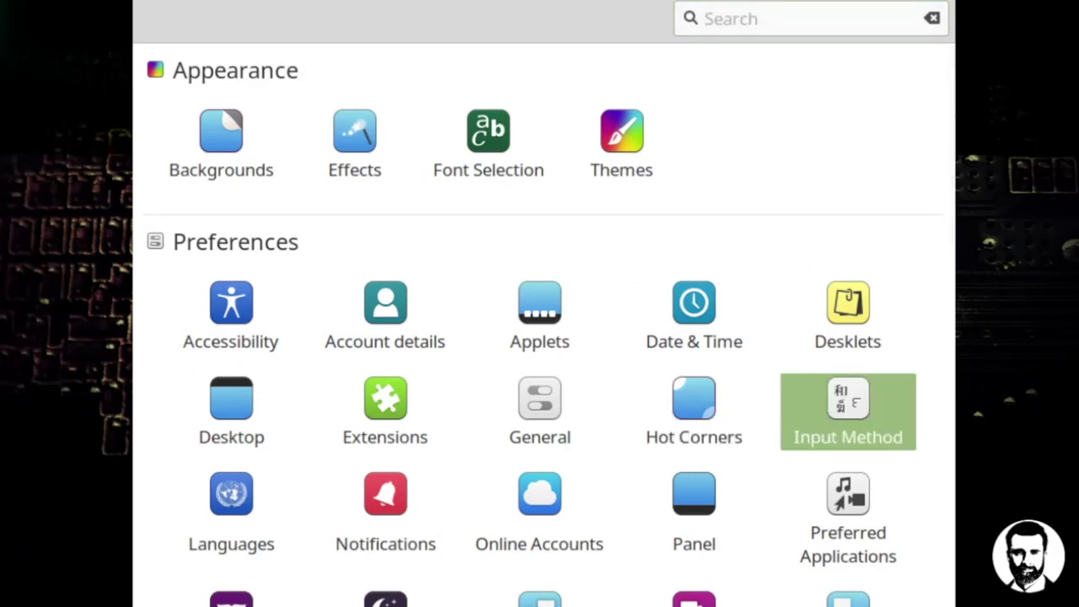
Open the Windows preferences and view the title bar button and action settings
{"action": "scroll", "coordinate": [346, 403], "scroll_direction": "down", "scroll_amount": 2}
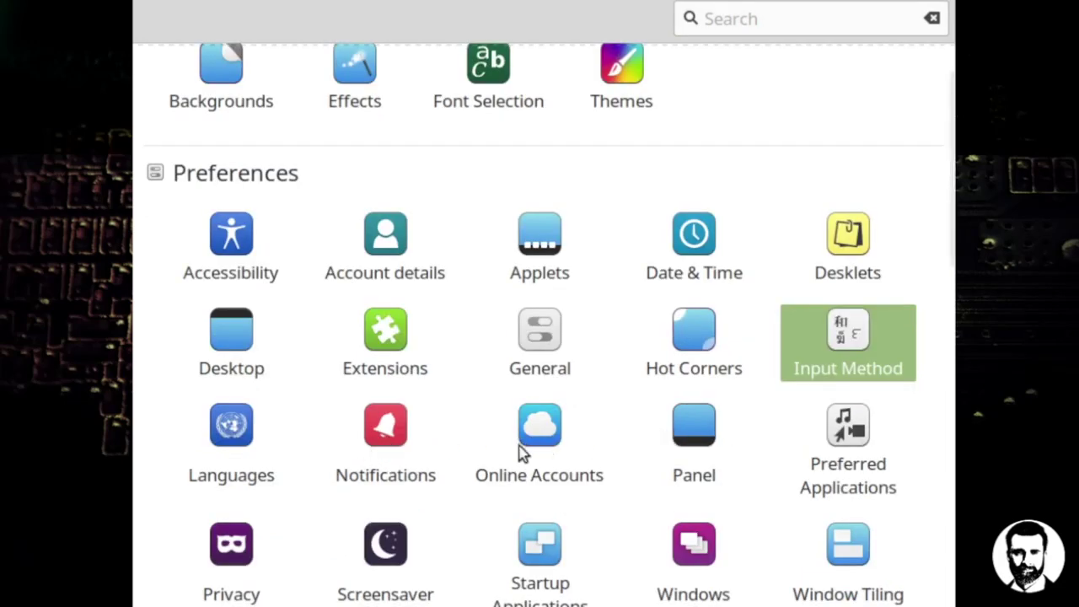
{"action": "scroll", "coordinate": [755, 483], "scroll_direction": "down", "scroll_amount": 2}
{"action": "scroll", "coordinate": [756, 483], "scroll_direction": "down", "scroll_amount": 6}
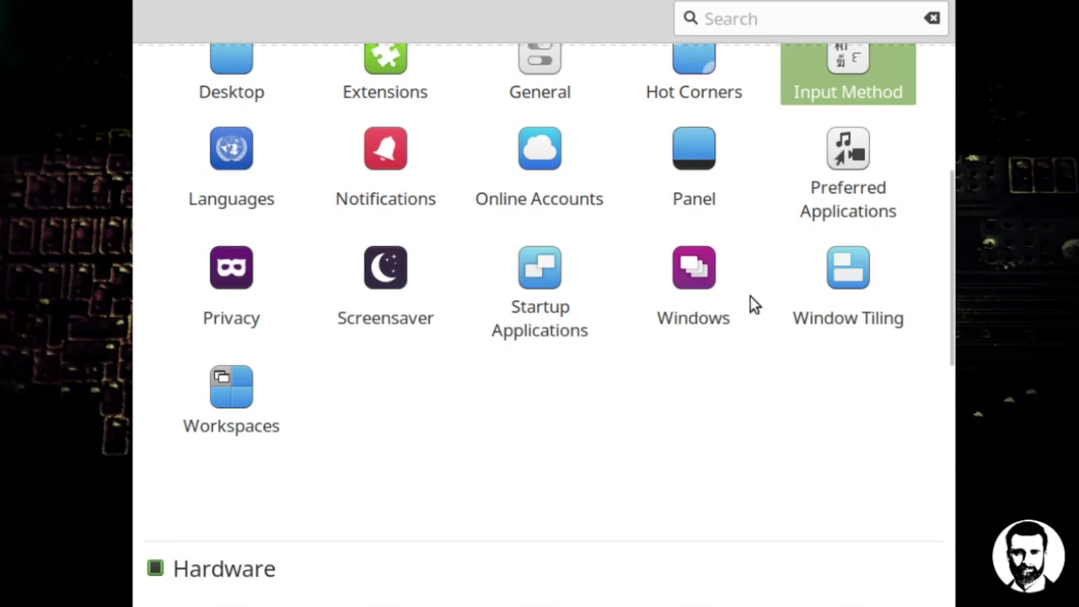
{"action": "left_click", "coordinate": [683, 308]}
{"action": "scroll", "coordinate": [681, 281], "scroll_direction": "down", "scroll_amount": 5}
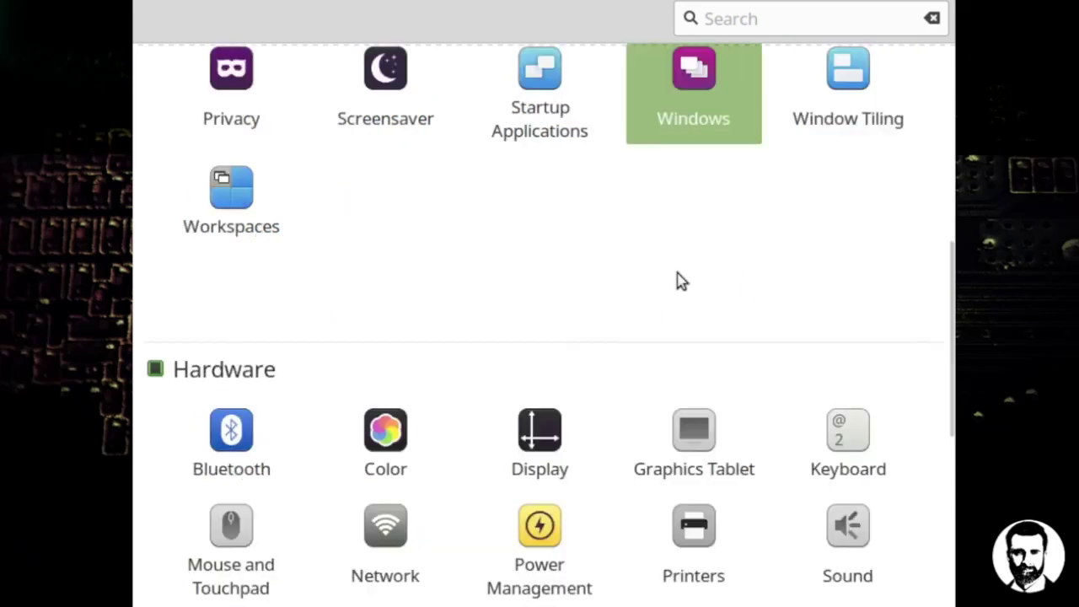
{"action": "key", "text": "Return"}
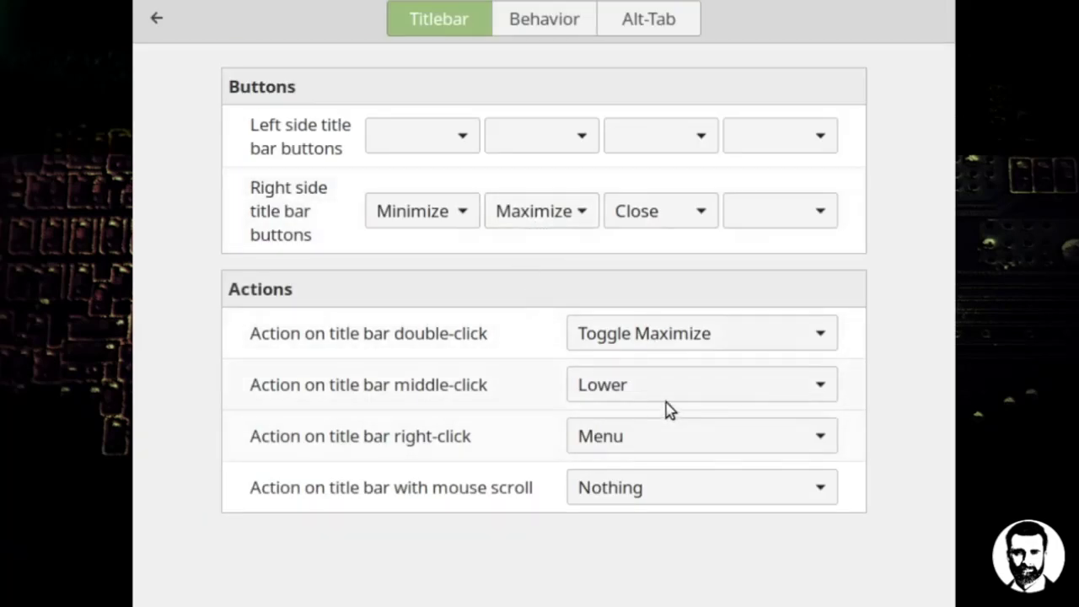
Examine the window behavior settings and the location choices for newly opened windows
{"action": "left_click", "coordinate": [540, 27]}
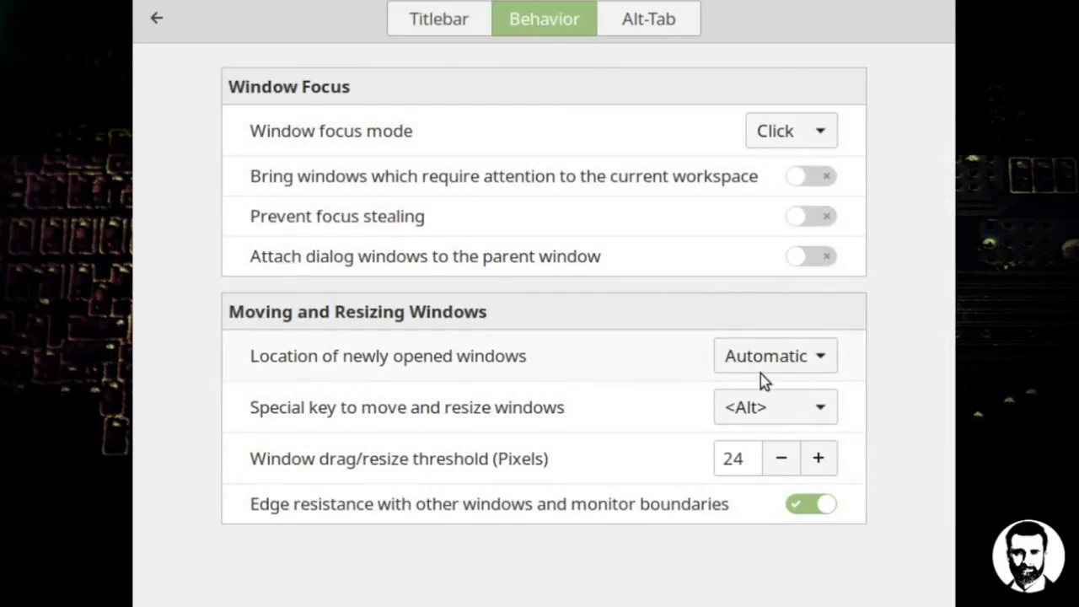
{"action": "left_click", "coordinate": [775, 358]}
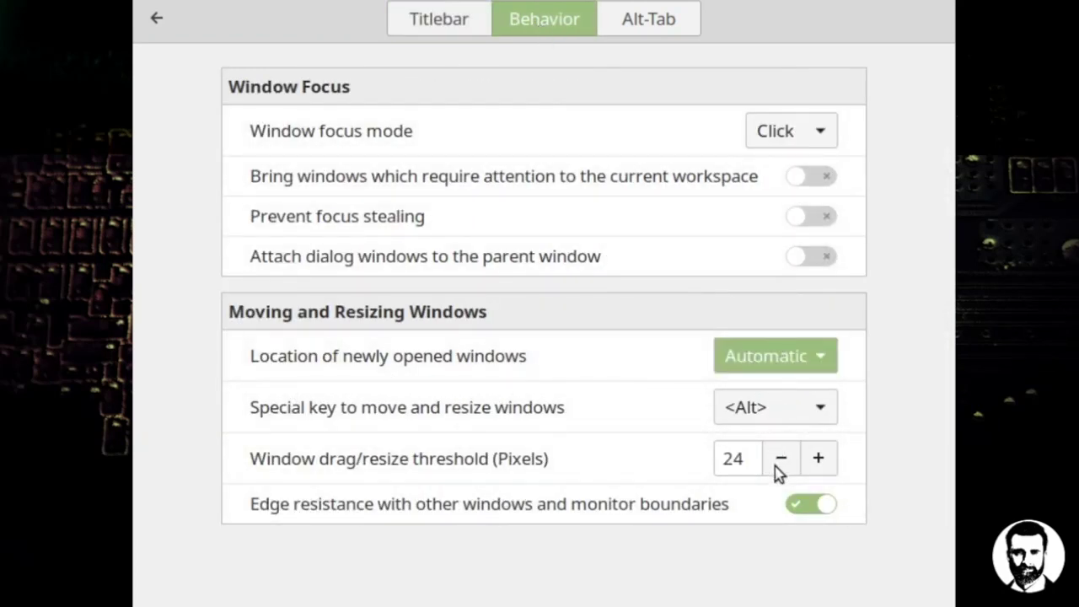
{"action": "left_click", "coordinate": [771, 369]}
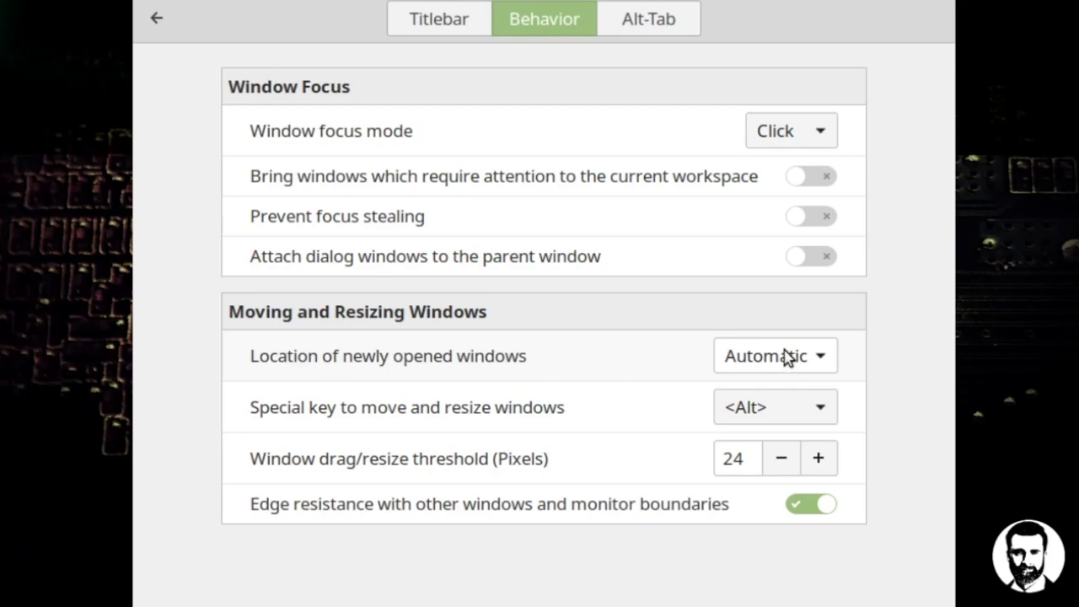
View the window title bar settings again, and open the Screensaver settings to view the delay and lock options
{"action": "left_click", "coordinate": [426, 25]}
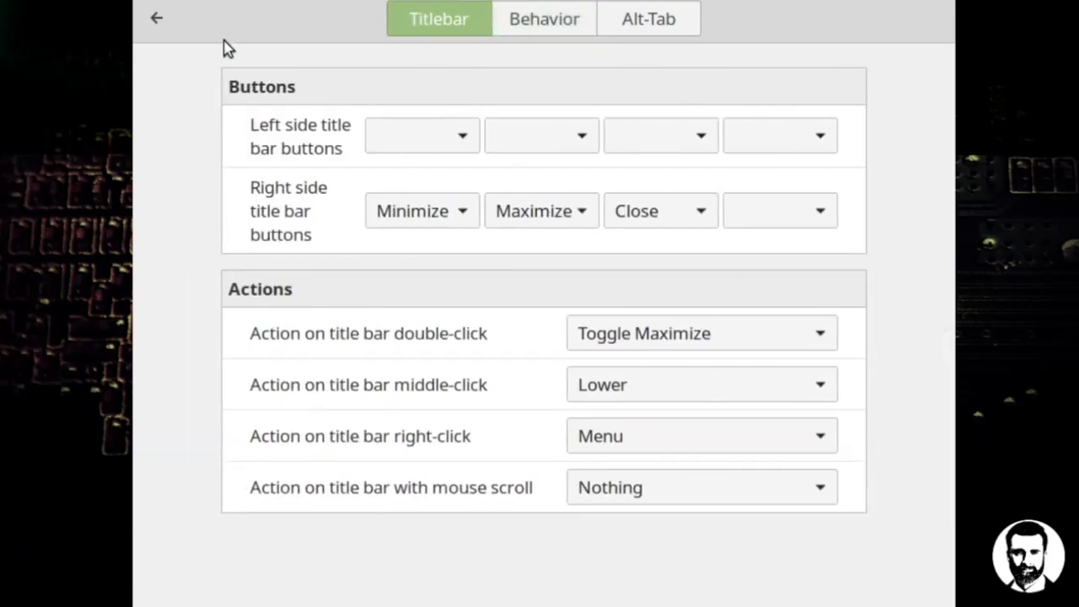
{"action": "left_click", "coordinate": [158, 20]}
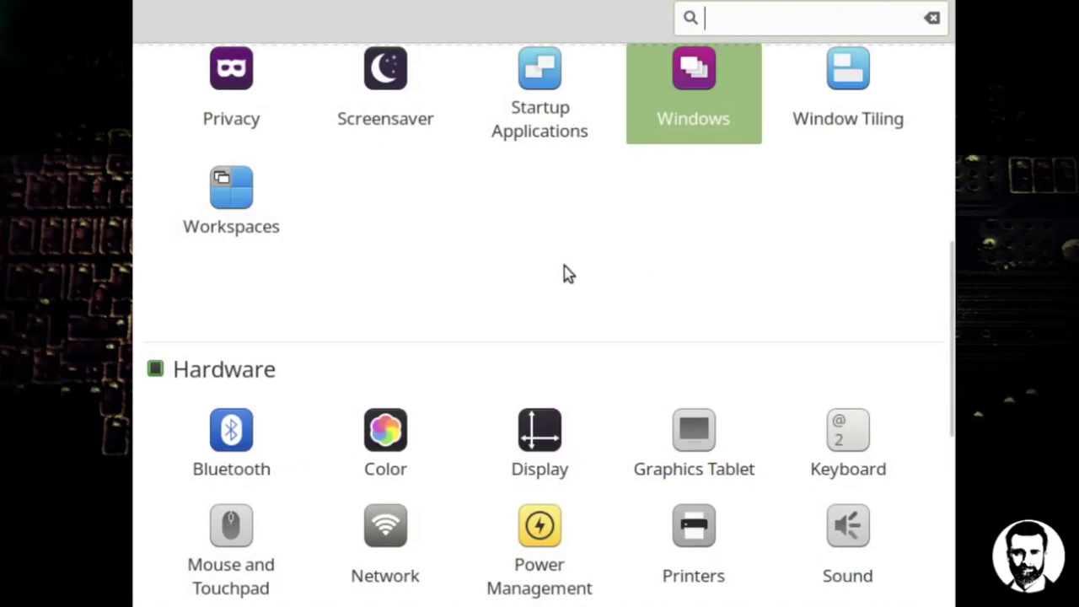
{"action": "left_click", "coordinate": [389, 84]}
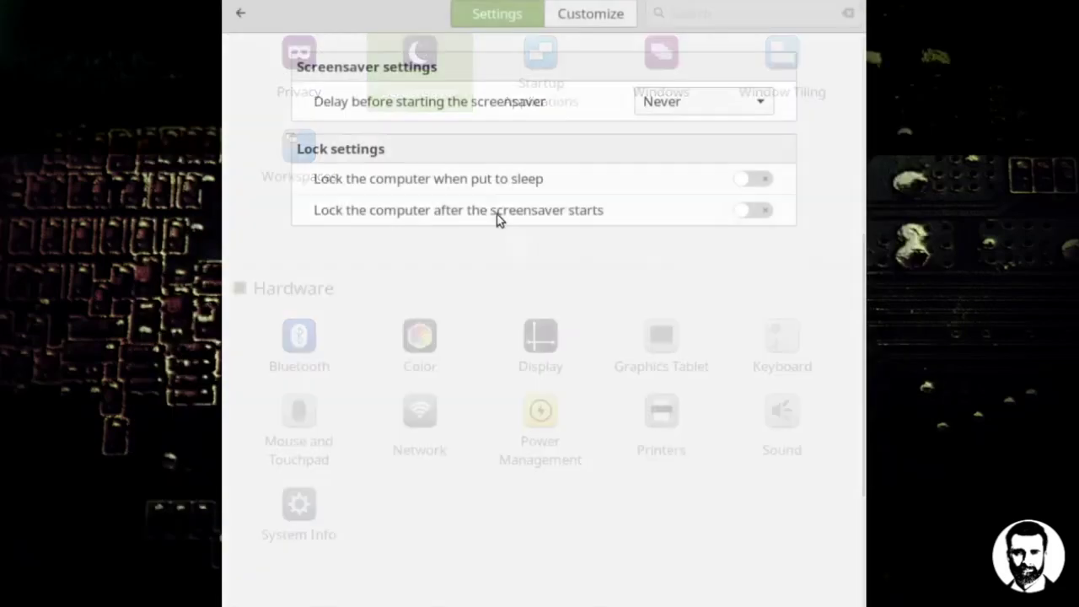
{"action": "left_click", "coordinate": [240, 12]}
Turn on remembering recently accessed files in the Privacy settings
{"action": "left_click", "coordinate": [233, 86]}
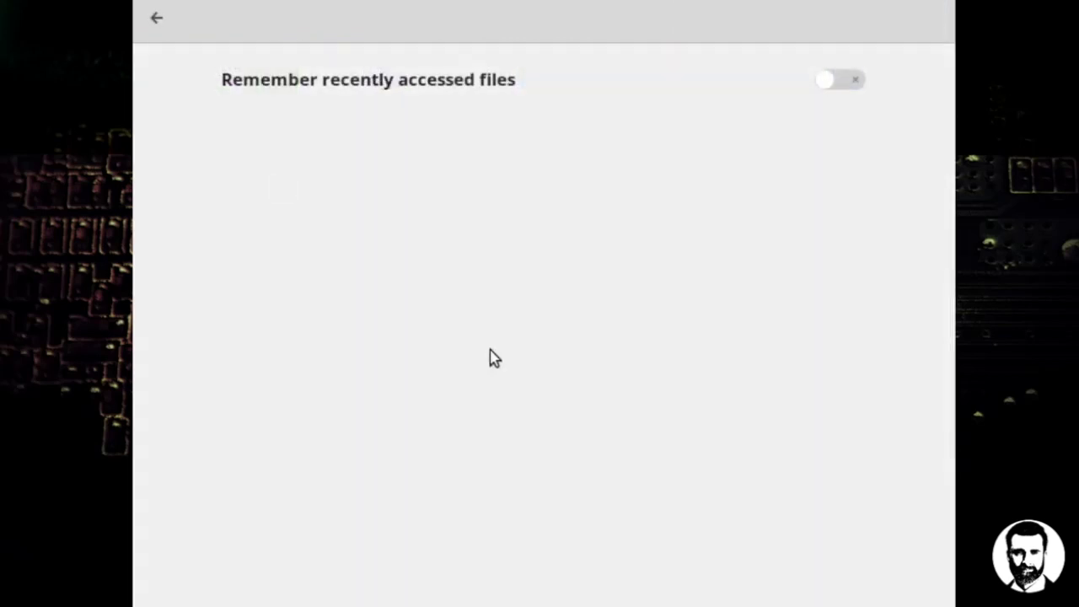
{"action": "left_click", "coordinate": [844, 80]}
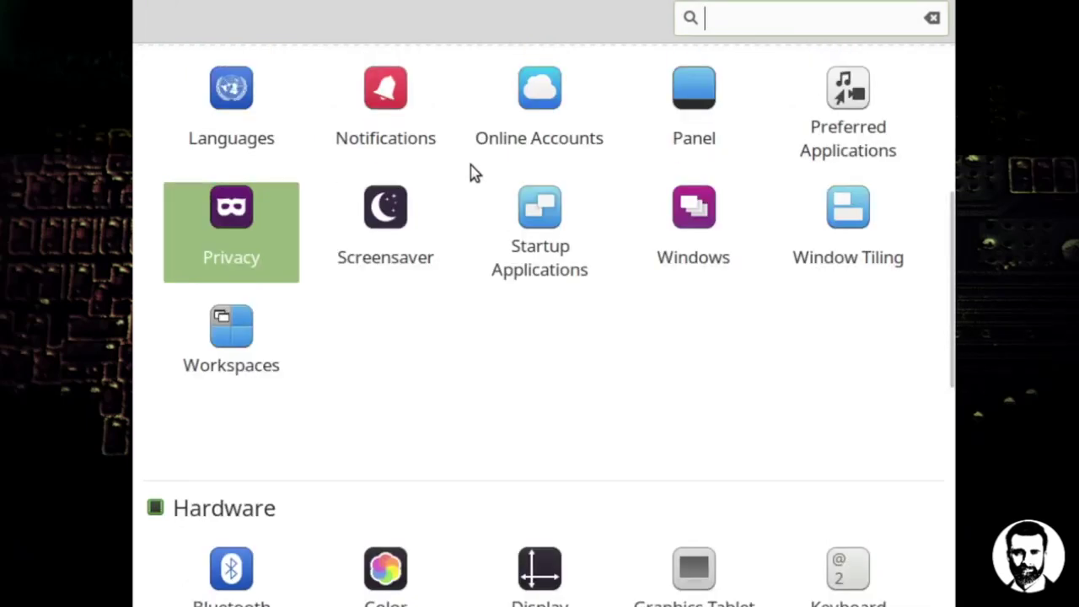
{"action": "scroll", "coordinate": [481, 261], "scroll_direction": "down", "scroll_amount": 3}
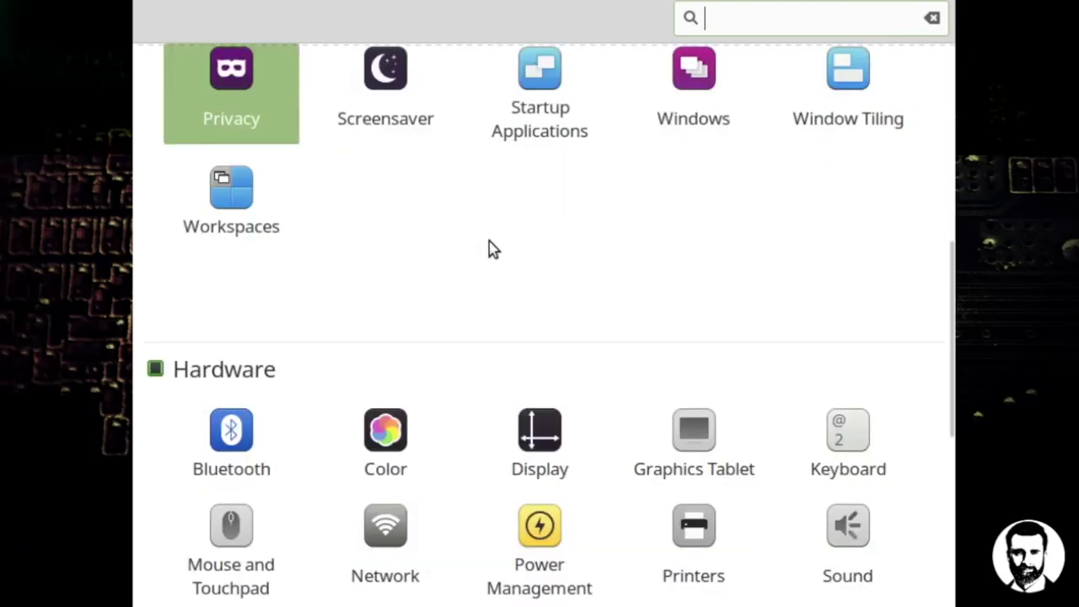
Try turning off Never forget old files in the Privacy settings, and turn it back on
{"action": "left_click", "coordinate": [239, 102]}
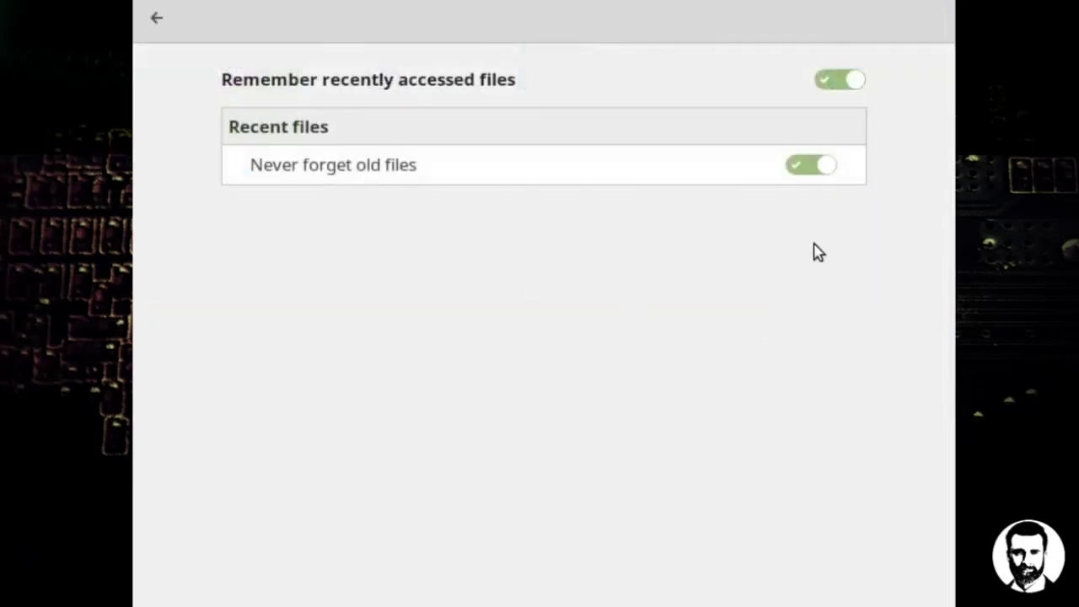
{"action": "left_click", "coordinate": [817, 172]}
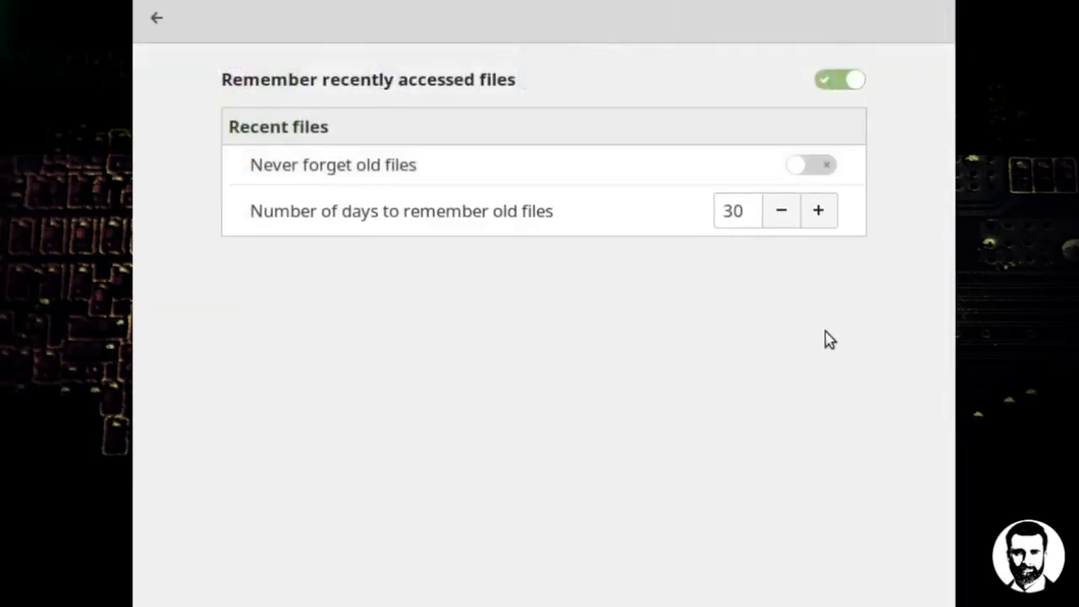
{"action": "left_click", "coordinate": [808, 167]}
{"action": "left_click", "coordinate": [163, 22]}
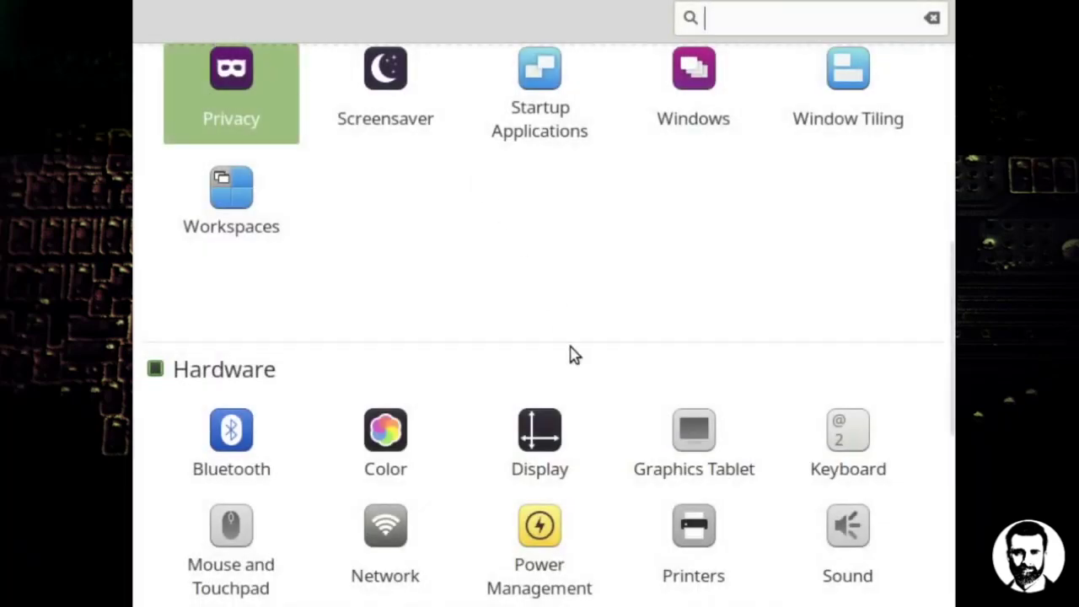
Open the Display settings in the Hardware section and examine the monitor's resolution choices without changing them
{"action": "scroll", "coordinate": [780, 292], "scroll_direction": "down", "scroll_amount": 2}
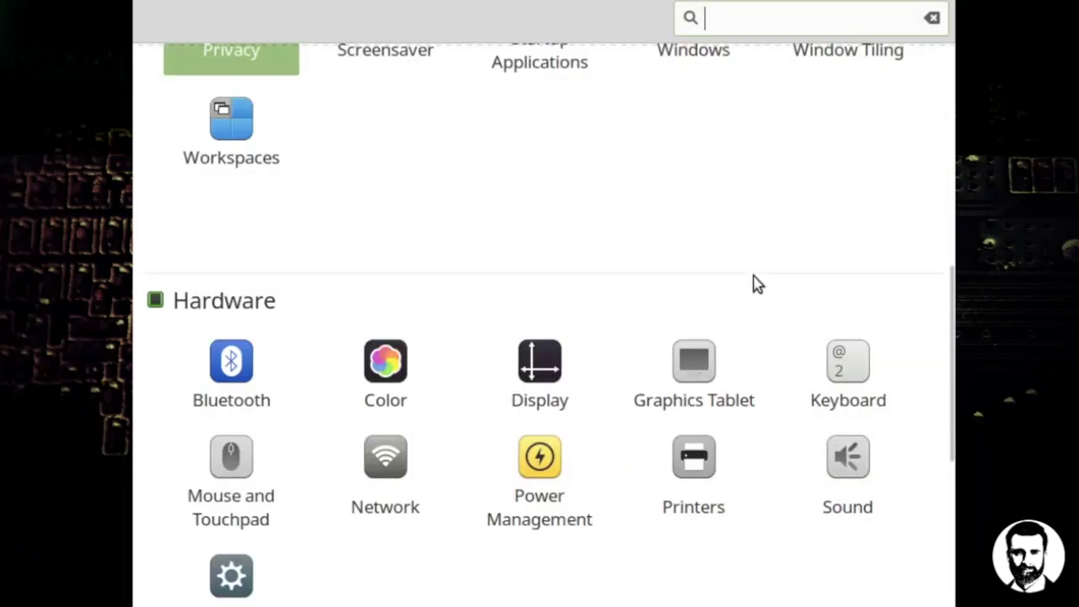
{"action": "scroll", "coordinate": [626, 244], "scroll_direction": "down", "scroll_amount": 4}
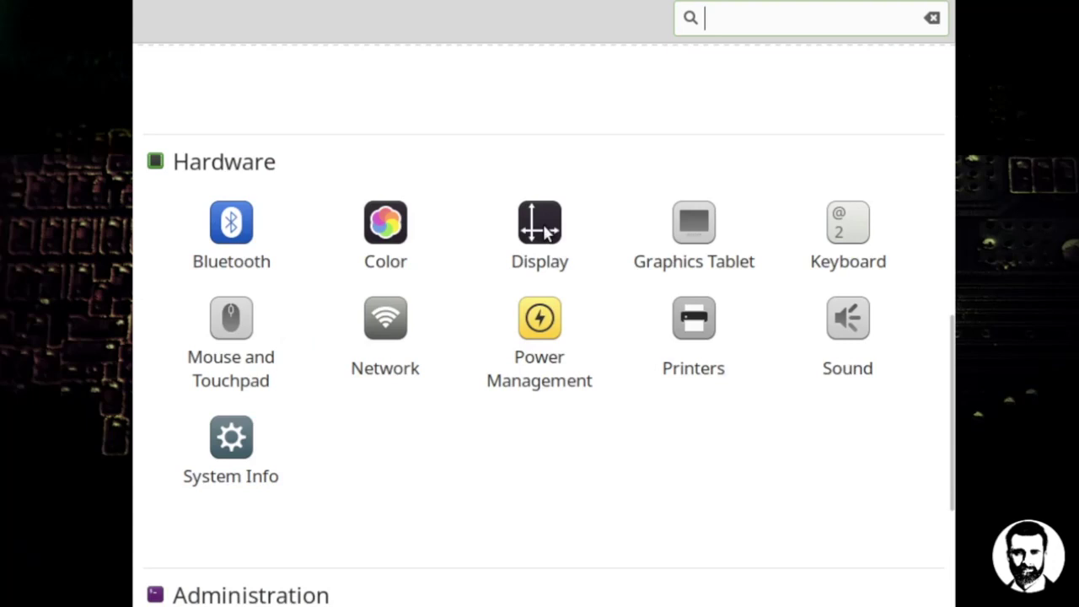
{"action": "left_click", "coordinate": [545, 232]}
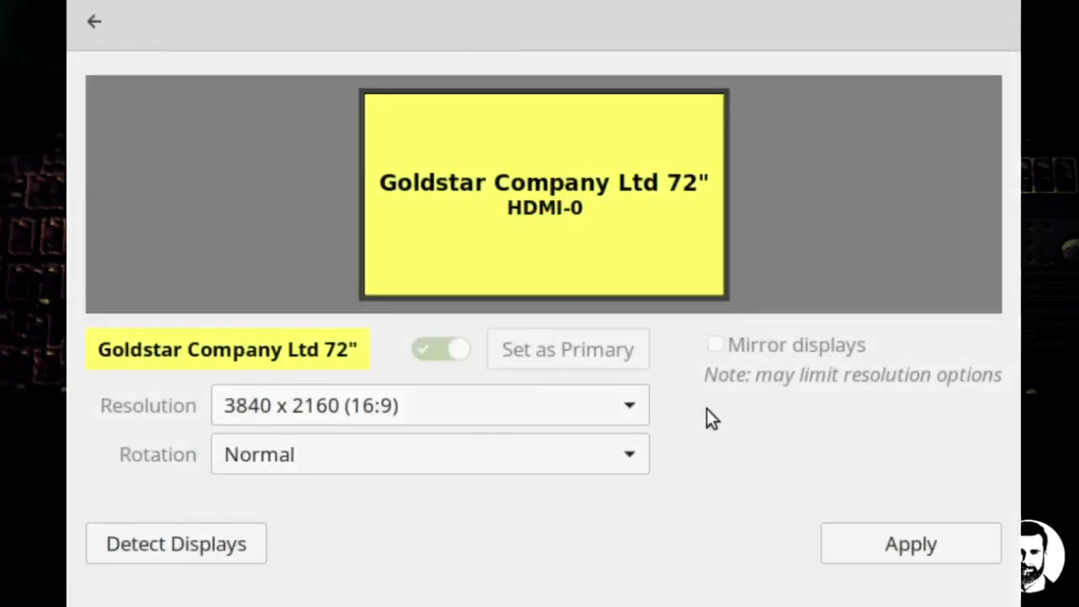
{"action": "left_click", "coordinate": [628, 408]}
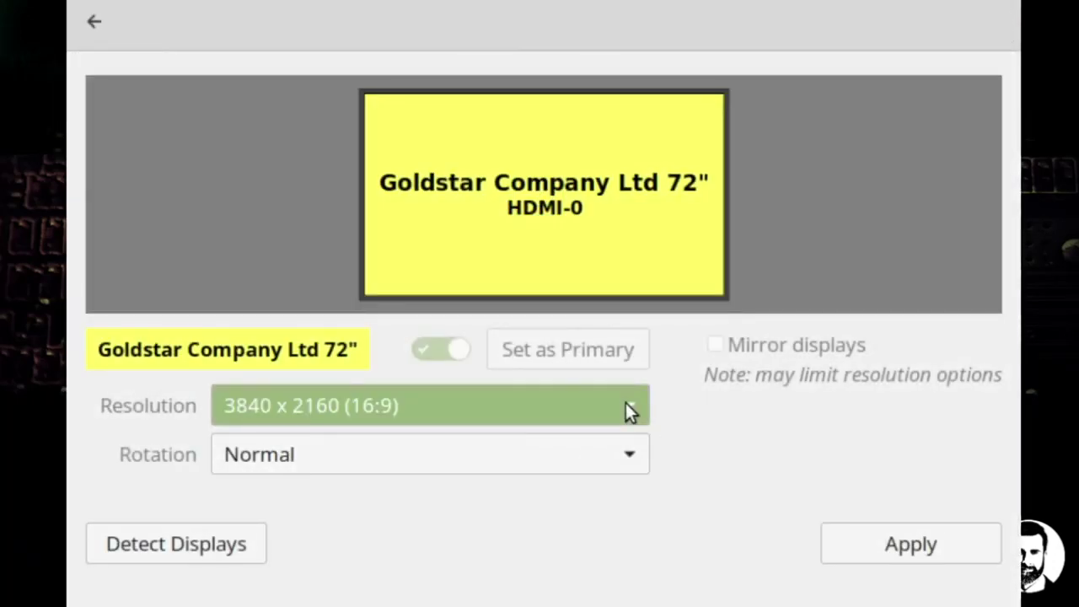
{"action": "left_click", "coordinate": [625, 408]}
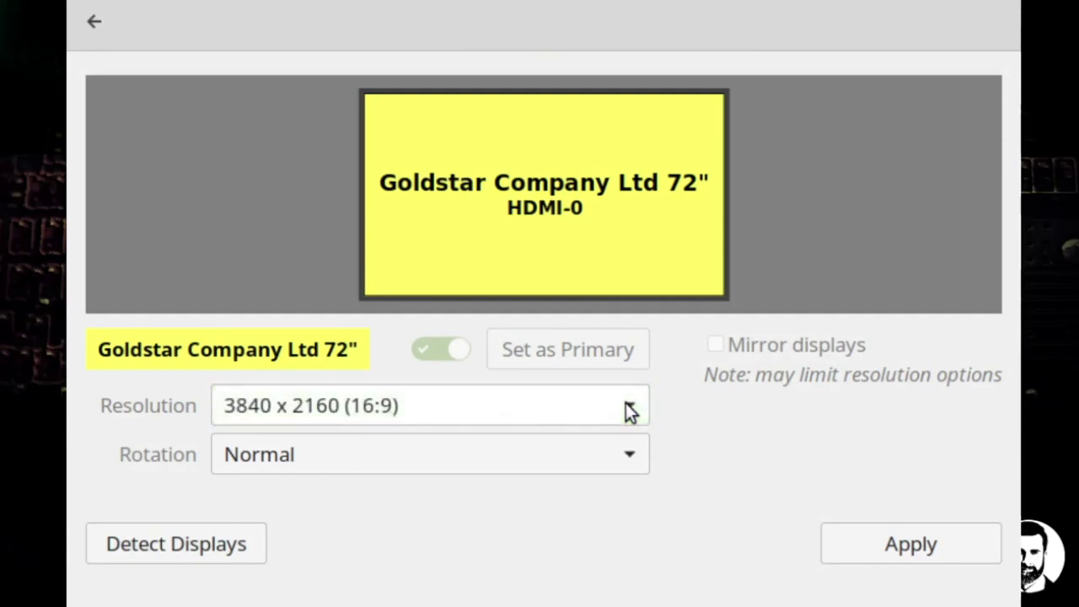
{"action": "left_click", "coordinate": [626, 408]}
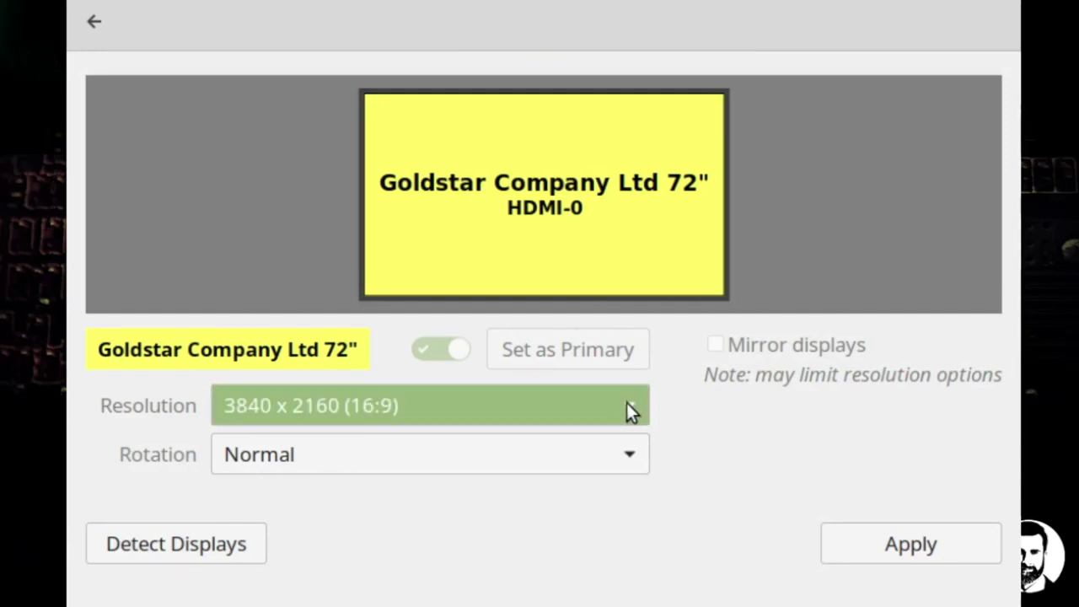
{"action": "left_click", "coordinate": [627, 405]}
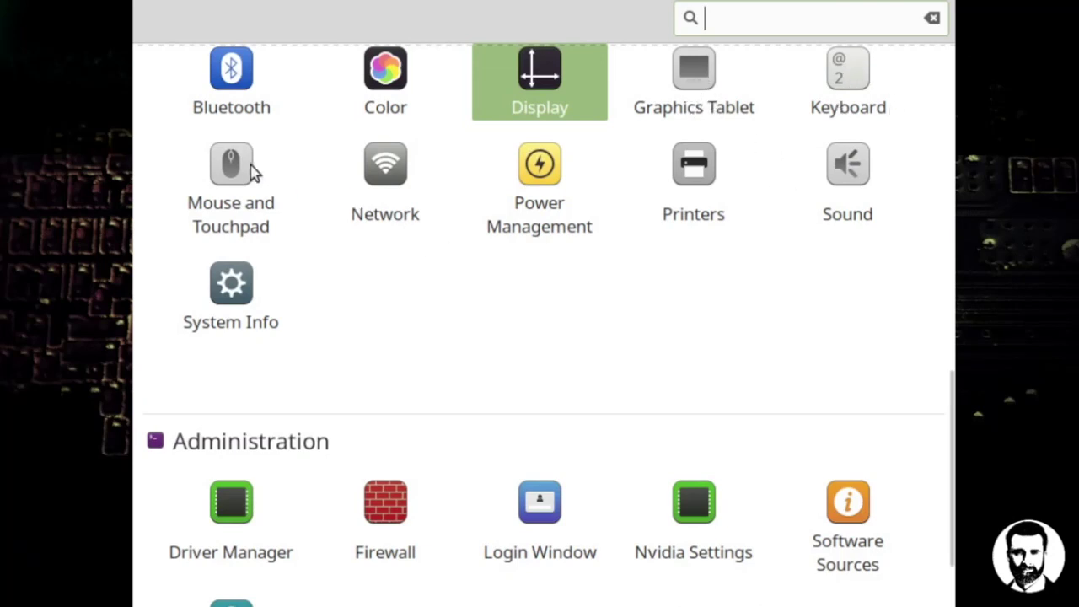
Set the keyboard's key repeat speed to the fastest value and return to the settings overview
{"action": "left_click", "coordinate": [850, 96]}
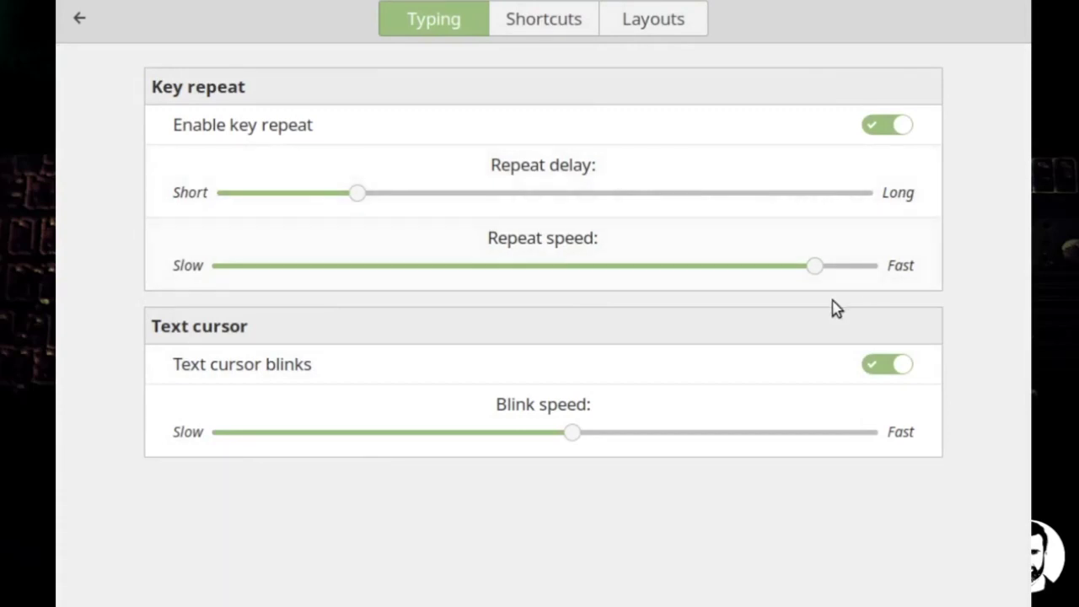
{"action": "left_click_drag", "start_coordinate": [814, 268], "coordinate": [962, 272]}
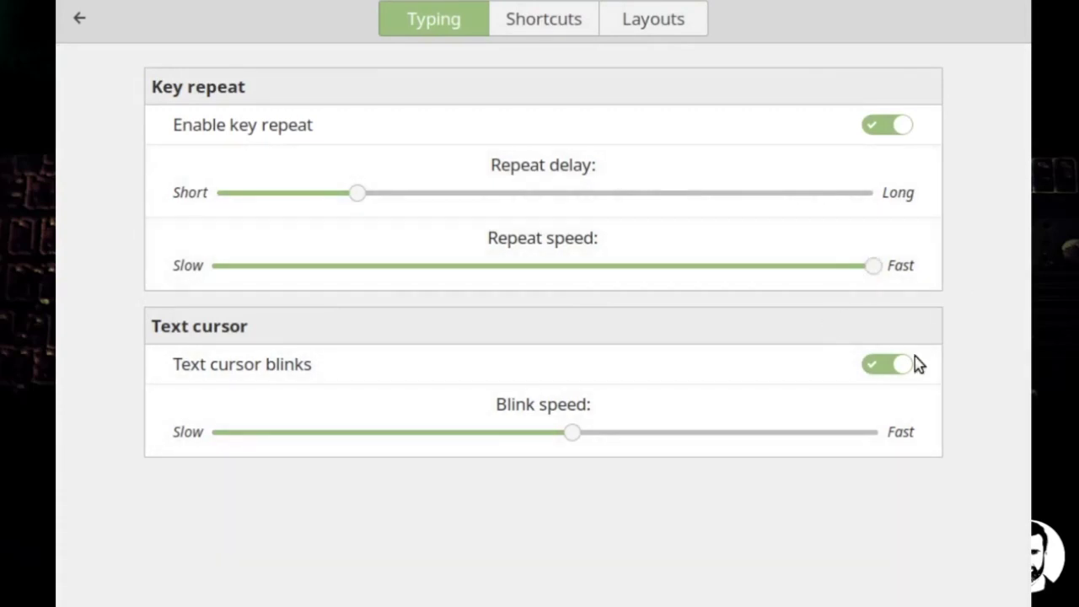
{"action": "left_click", "coordinate": [78, 18]}
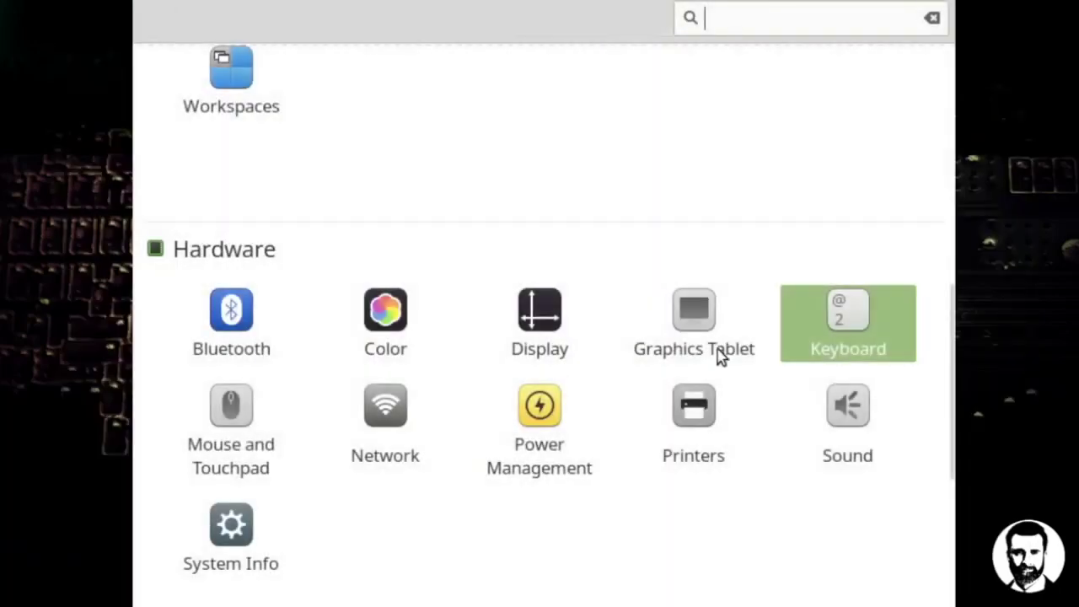
View the Mouse and Touchpad settings and the Power Management options for screen, suspend and power button
{"action": "left_click", "coordinate": [232, 458]}
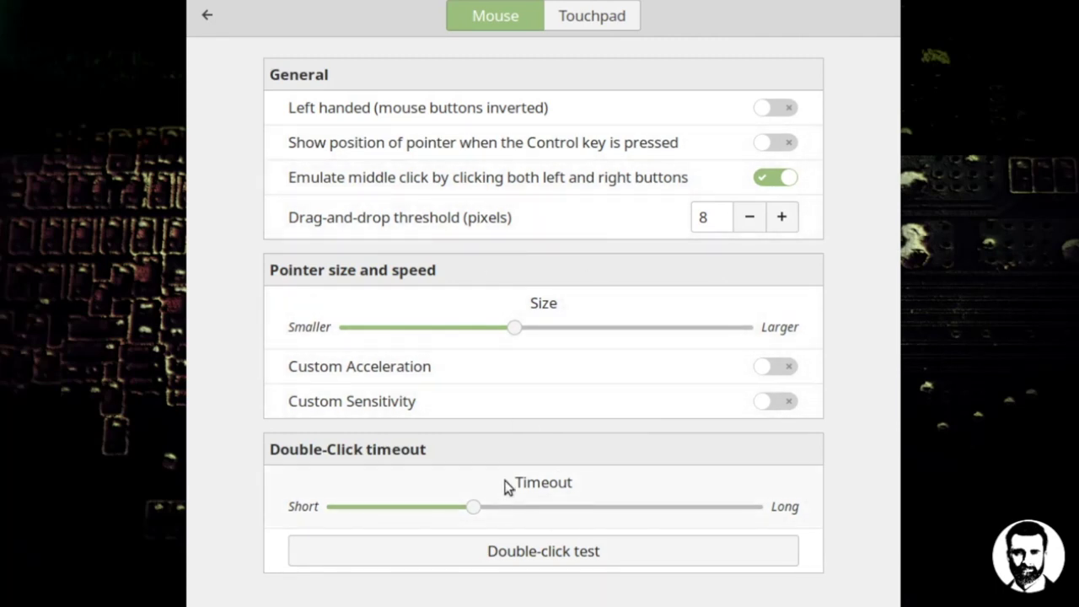
{"action": "left_click", "coordinate": [208, 15]}
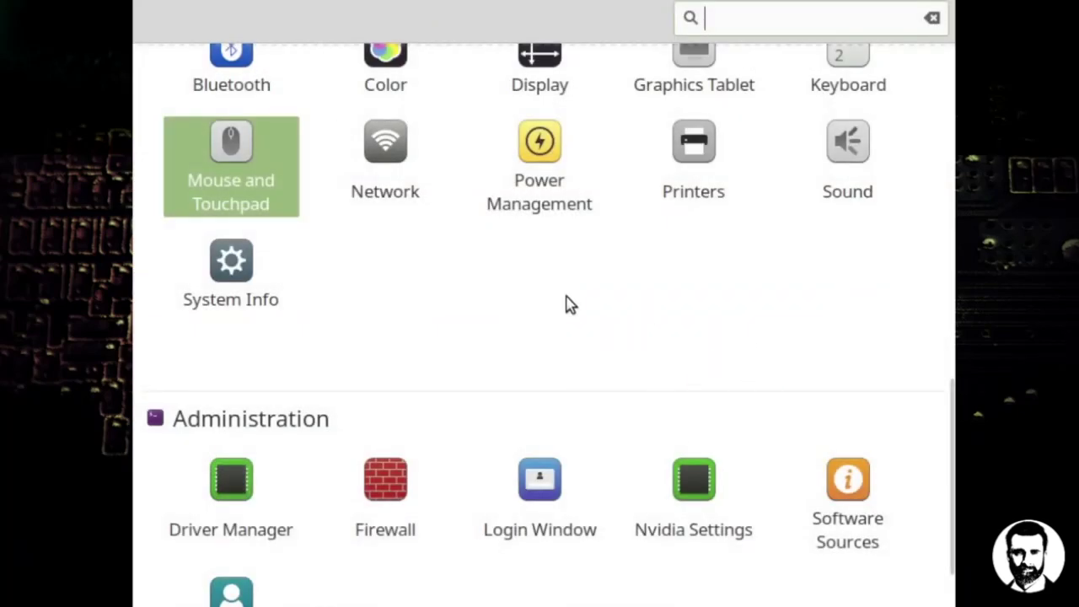
{"action": "left_click", "coordinate": [538, 150]}
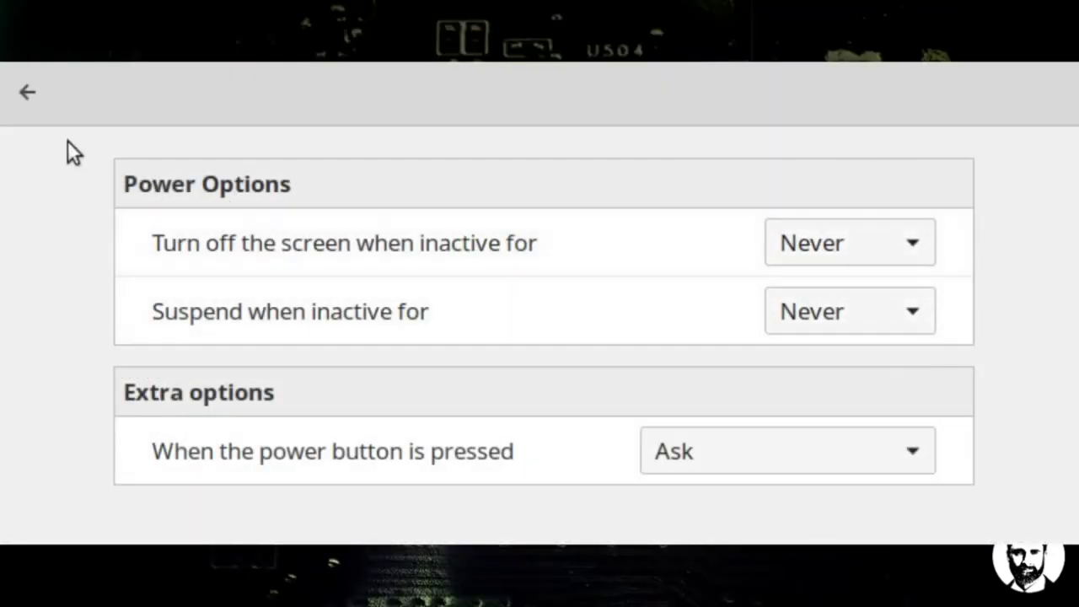
{"action": "left_click", "coordinate": [31, 97]}
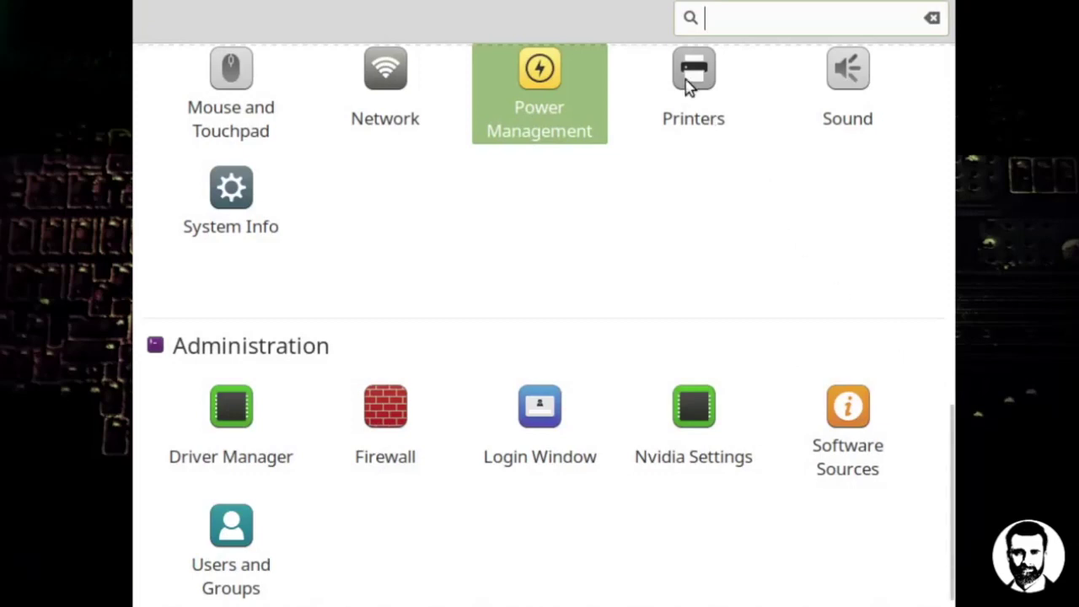
Examine the Sound settings for output devices, input devices, maximum volume amplification and applications using audio
{"action": "left_click", "coordinate": [845, 74]}
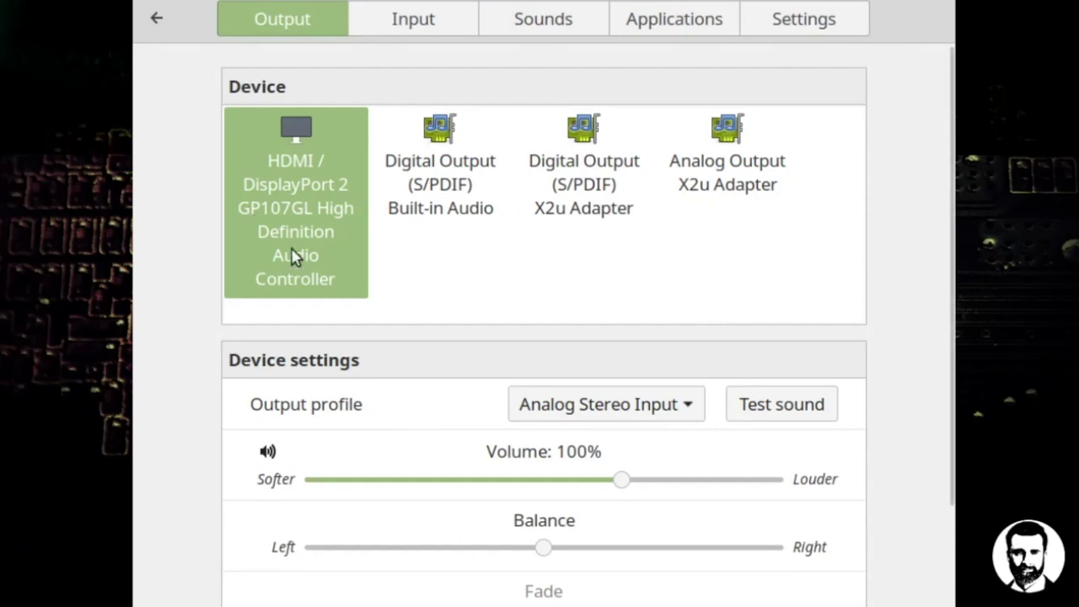
{"action": "left_click", "coordinate": [414, 27]}
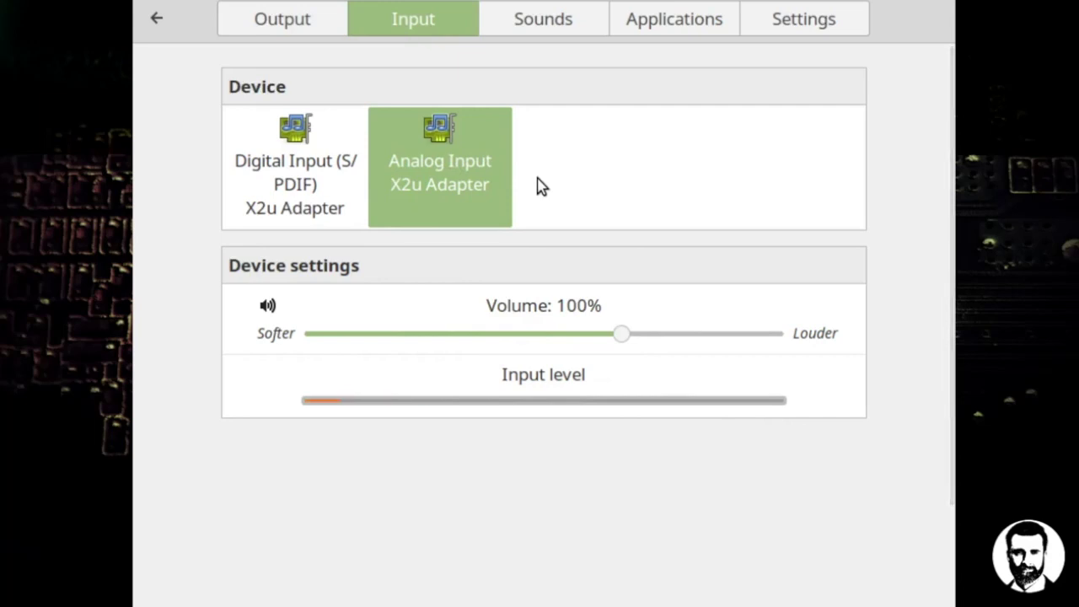
{"action": "left_click", "coordinate": [778, 26]}
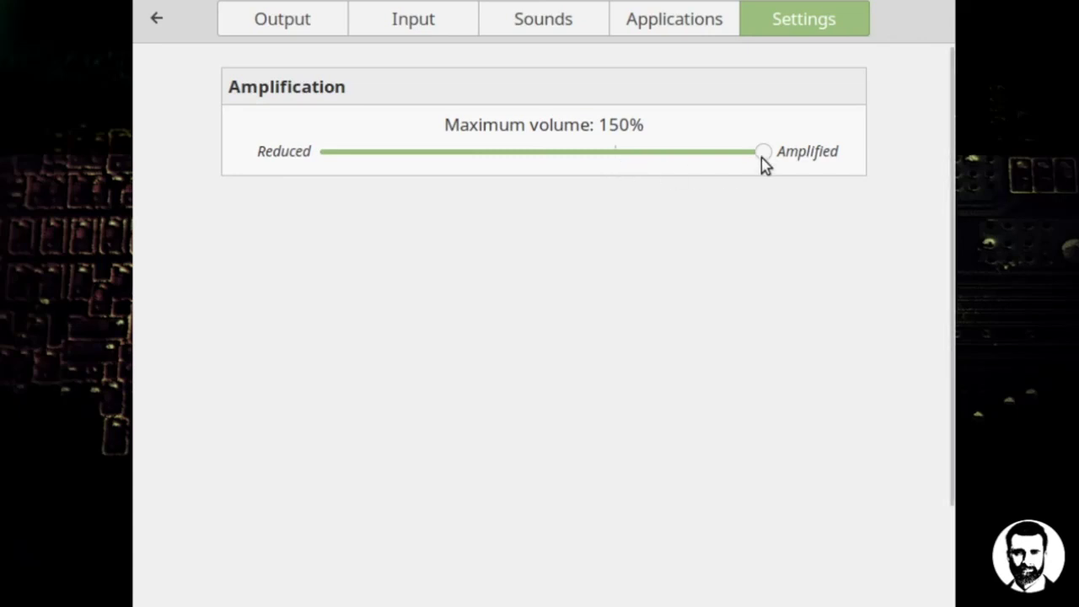
{"action": "left_click", "coordinate": [683, 31]}
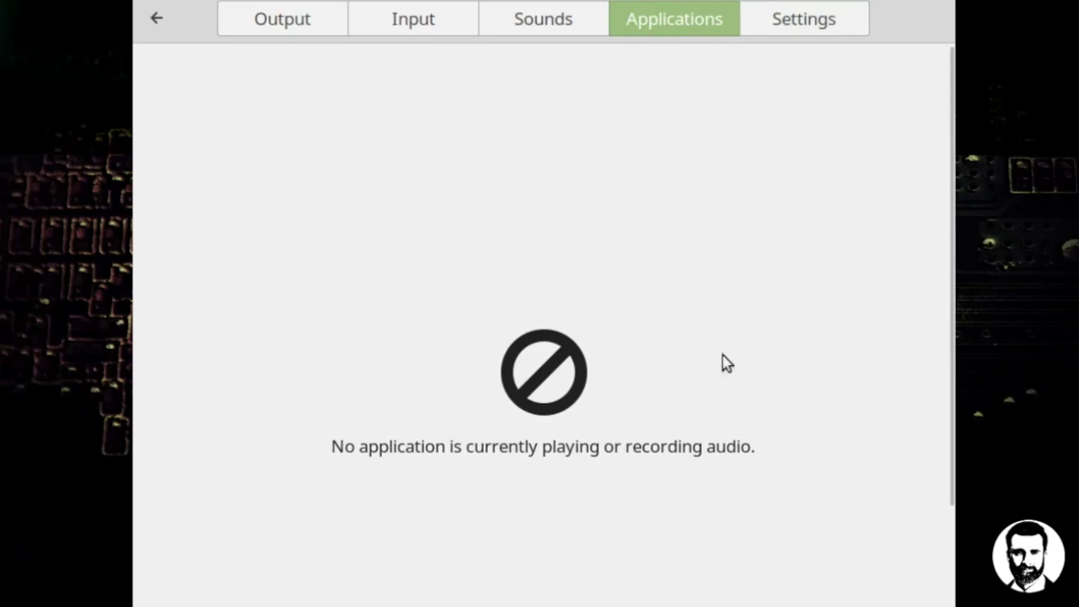
Set the event sounds to maximize.oga for inserting a device and unmaximize.oga for removing a device
{"action": "left_click", "coordinate": [549, 23]}
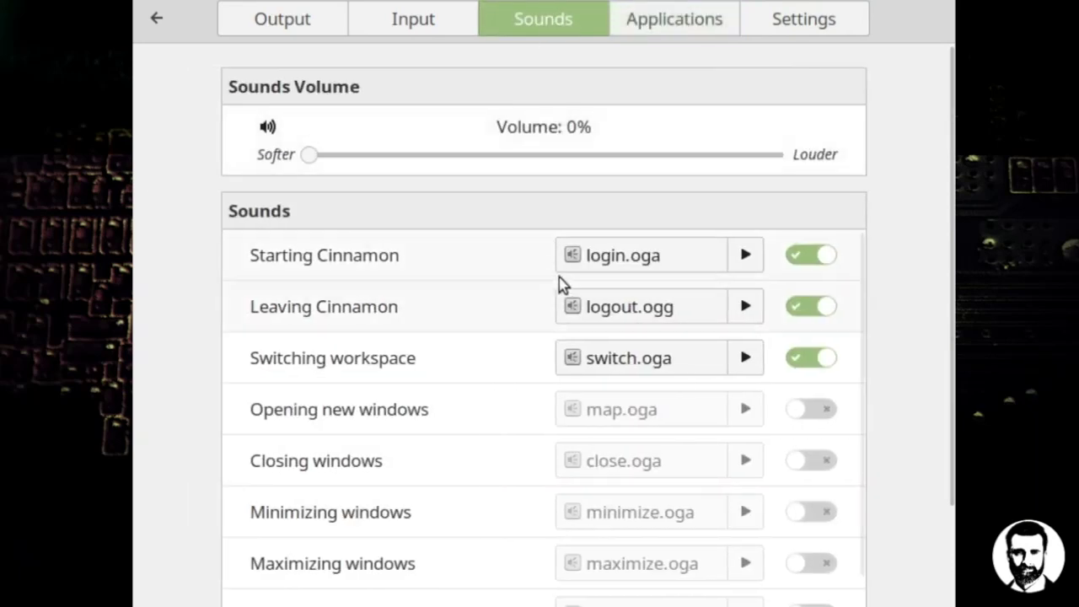
{"action": "scroll", "coordinate": [442, 404], "scroll_direction": "down", "scroll_amount": 1}
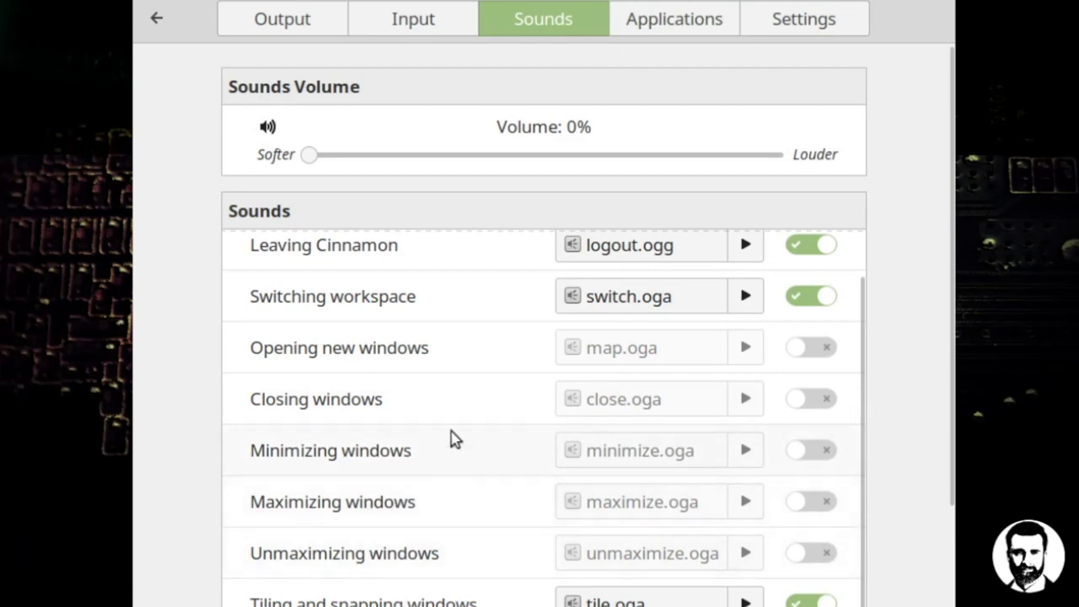
{"action": "scroll", "coordinate": [434, 464], "scroll_direction": "down", "scroll_amount": 2}
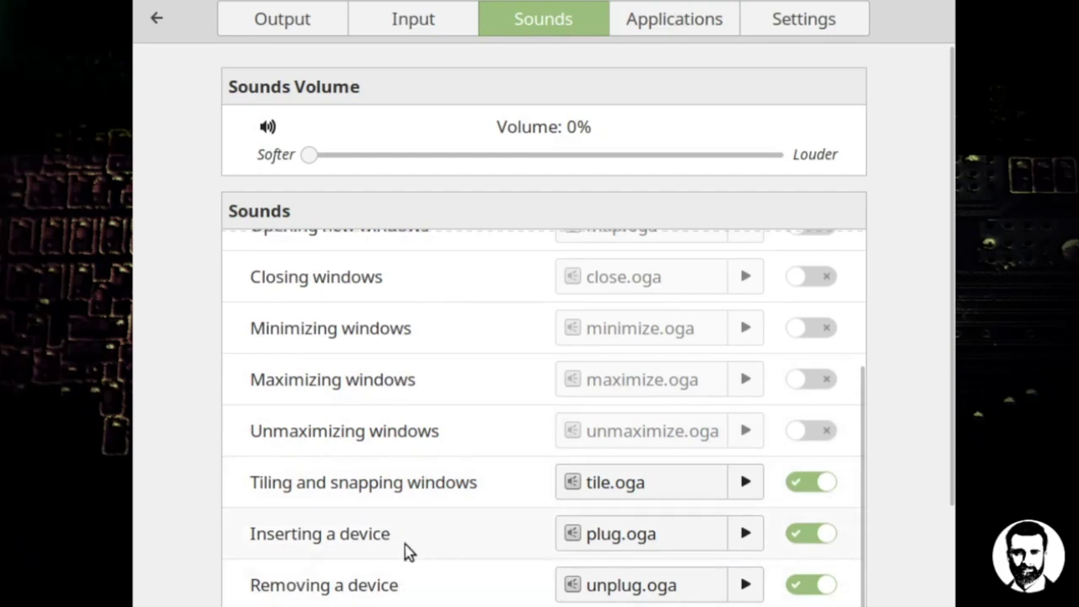
{"action": "left_click", "coordinate": [638, 540]}
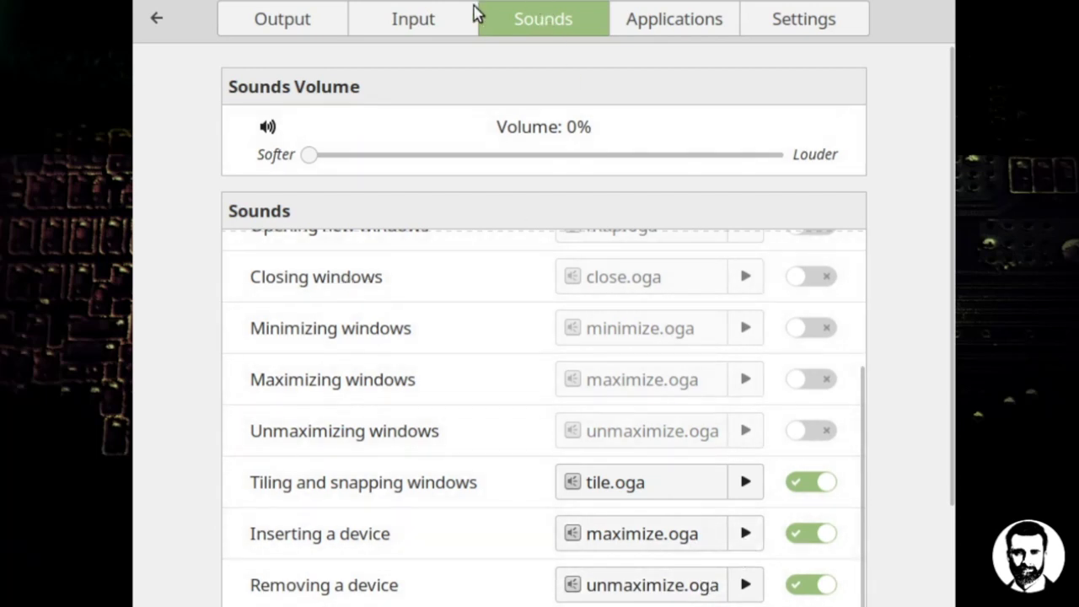
{"action": "left_click", "coordinate": [153, 18]}
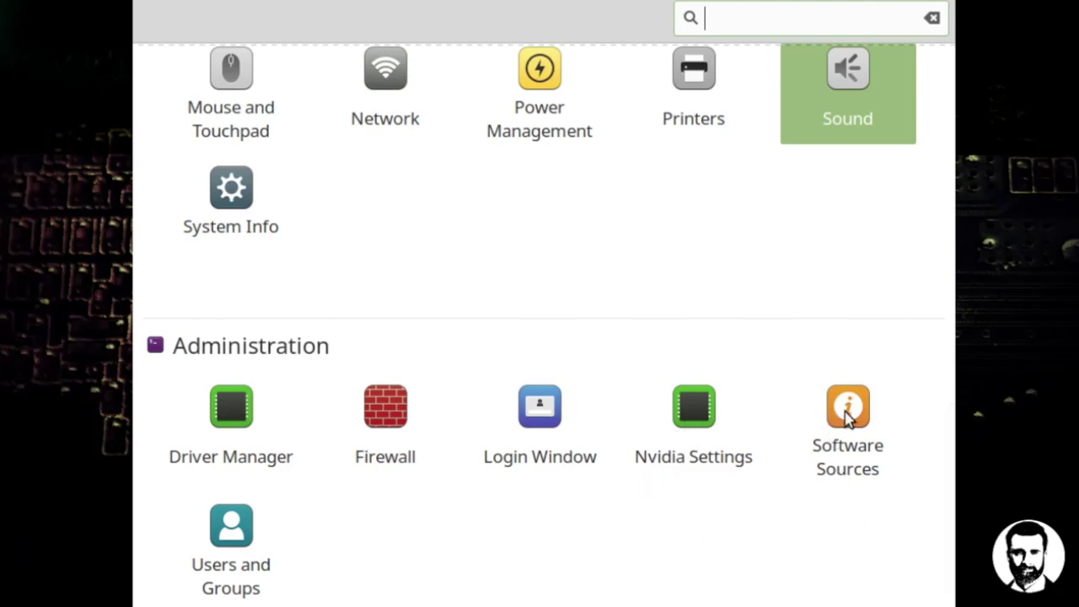
Open Software Sources from the Administration section, and return to browsing the settings overview
{"action": "scroll", "coordinate": [848, 413], "scroll_direction": "down", "scroll_amount": 1}
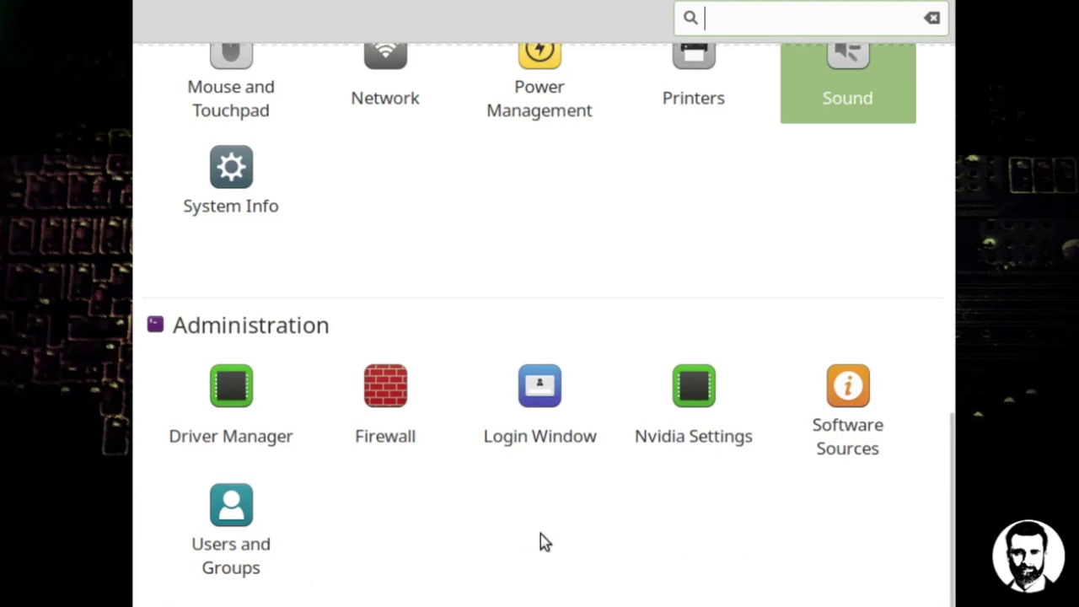
{"action": "left_click", "coordinate": [845, 400]}
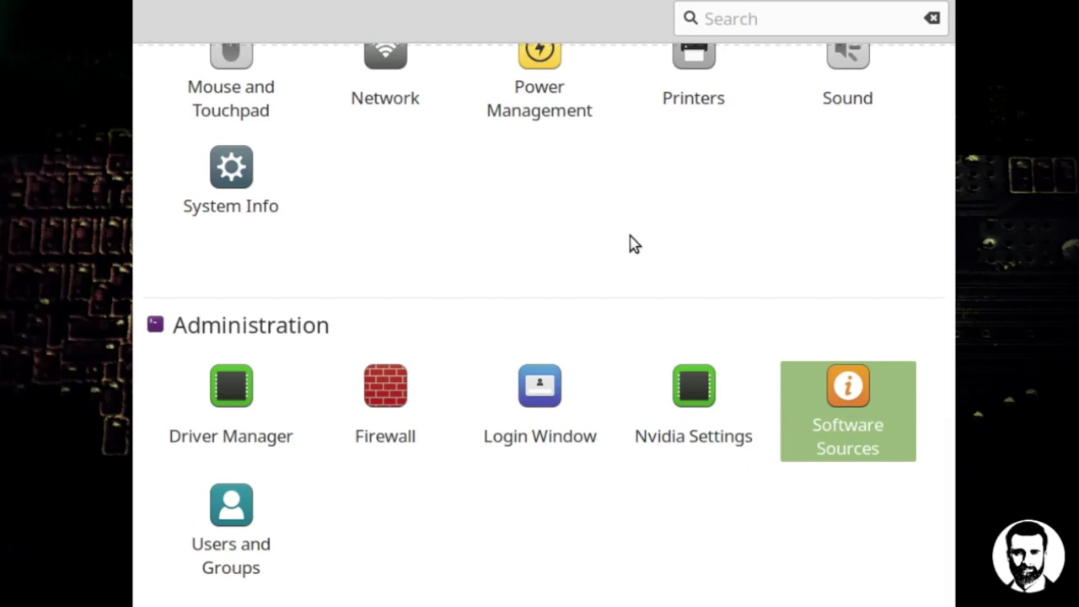
{"action": "scroll", "coordinate": [634, 244], "scroll_direction": "up", "scroll_amount": 12}
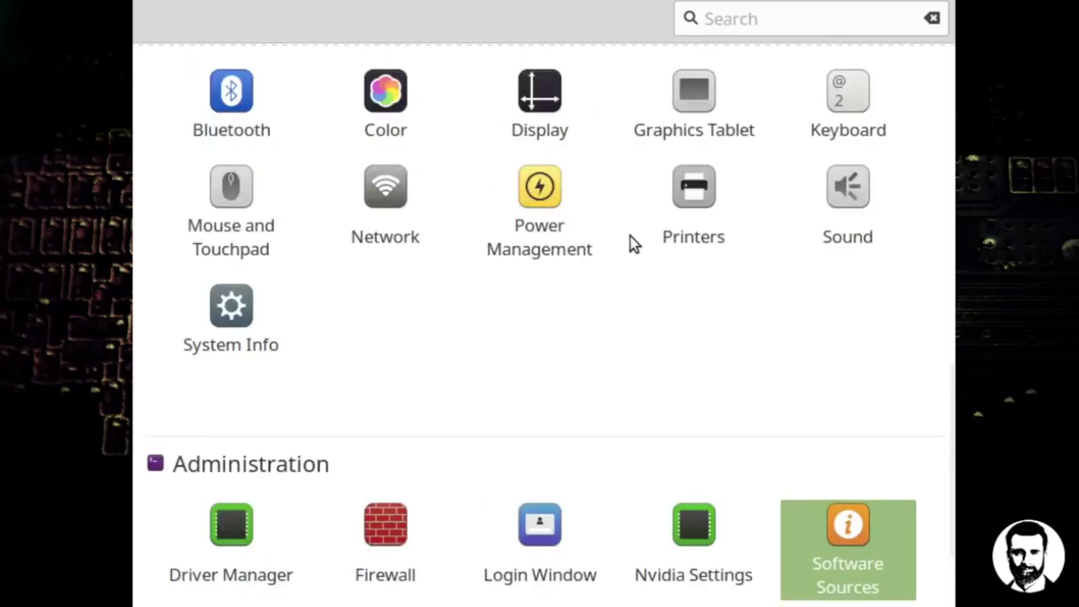